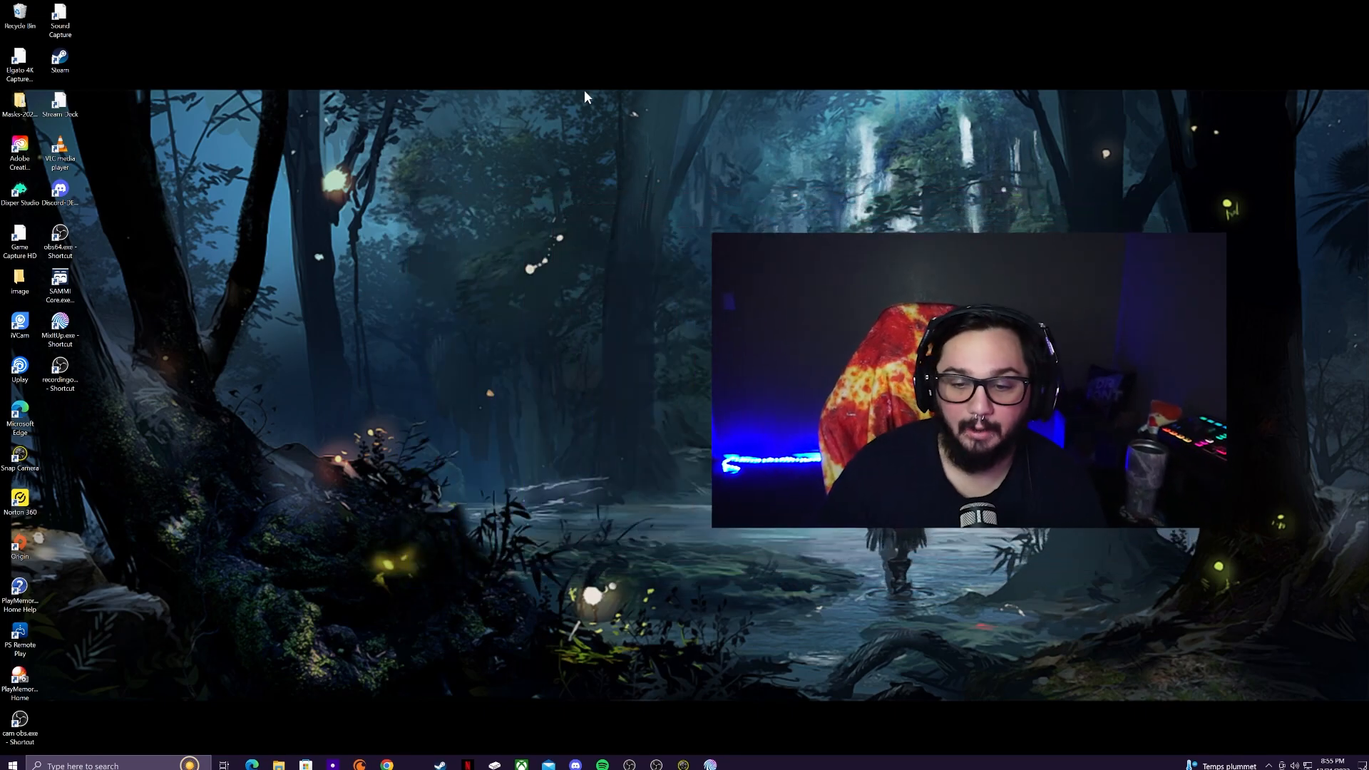
Step: Check the Trovo spell customization page, minimize the browser, and launch Snap Camera
{"action": "left_click", "coordinate": [386, 764]}
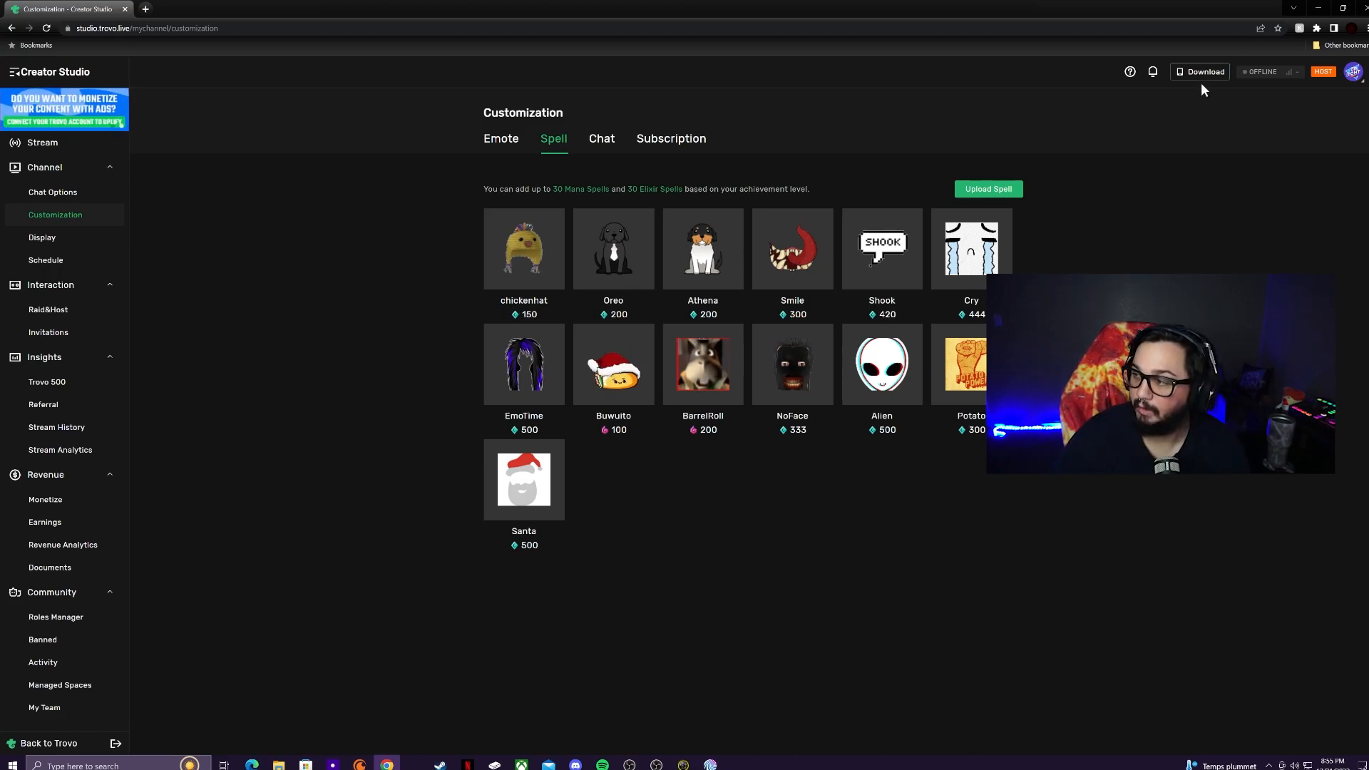
{"action": "left_click", "coordinate": [1319, 8]}
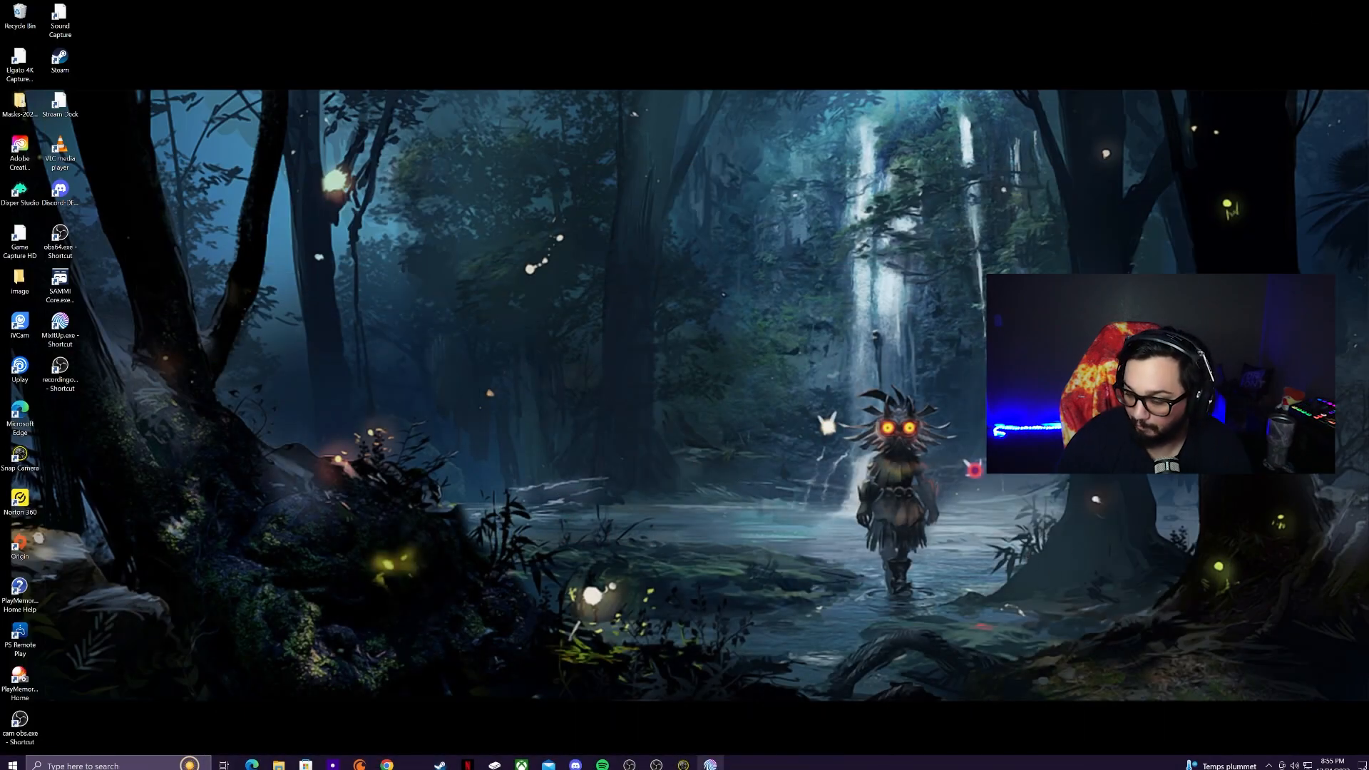
{"action": "left_click", "coordinate": [683, 764]}
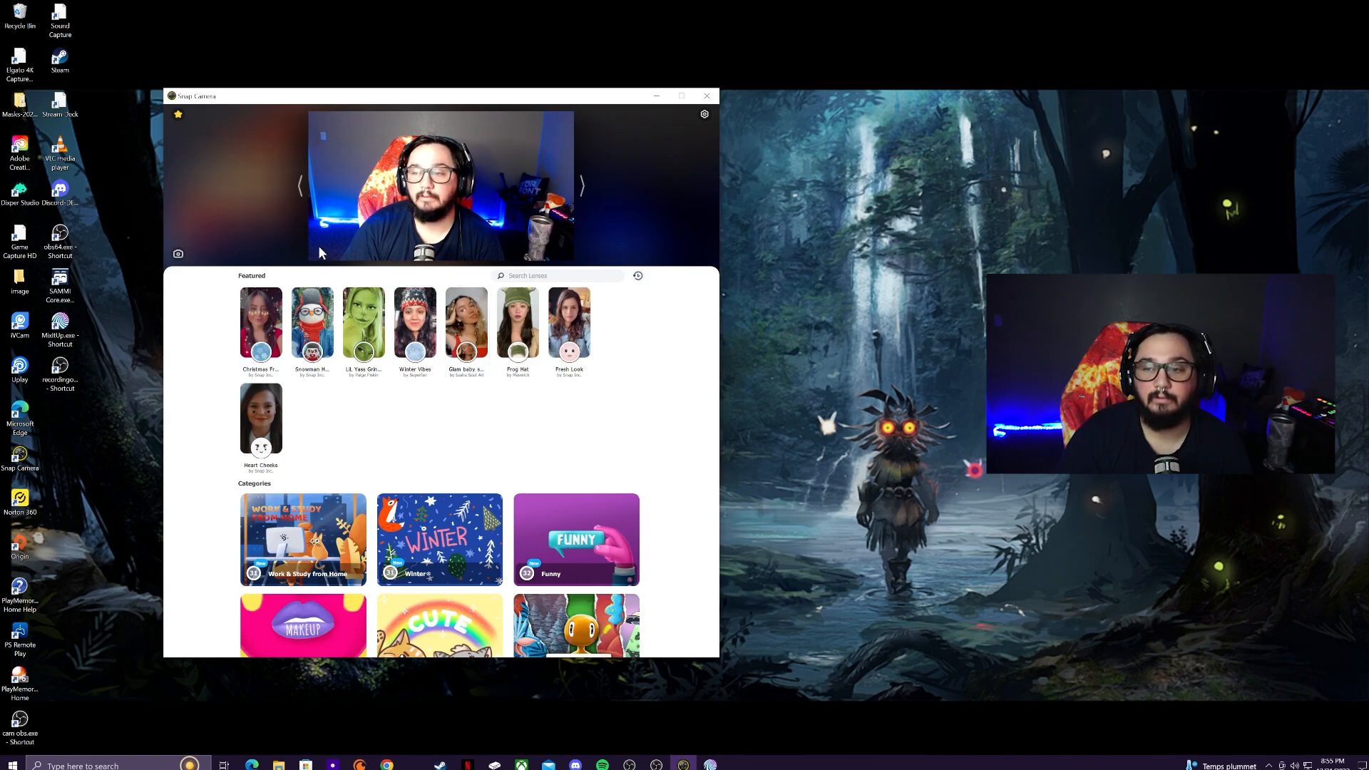
Step: Toggle the chicken hat lens on and off from Favorites, then show the Lens Hotkeys list
{"action": "left_click", "coordinate": [183, 116]}
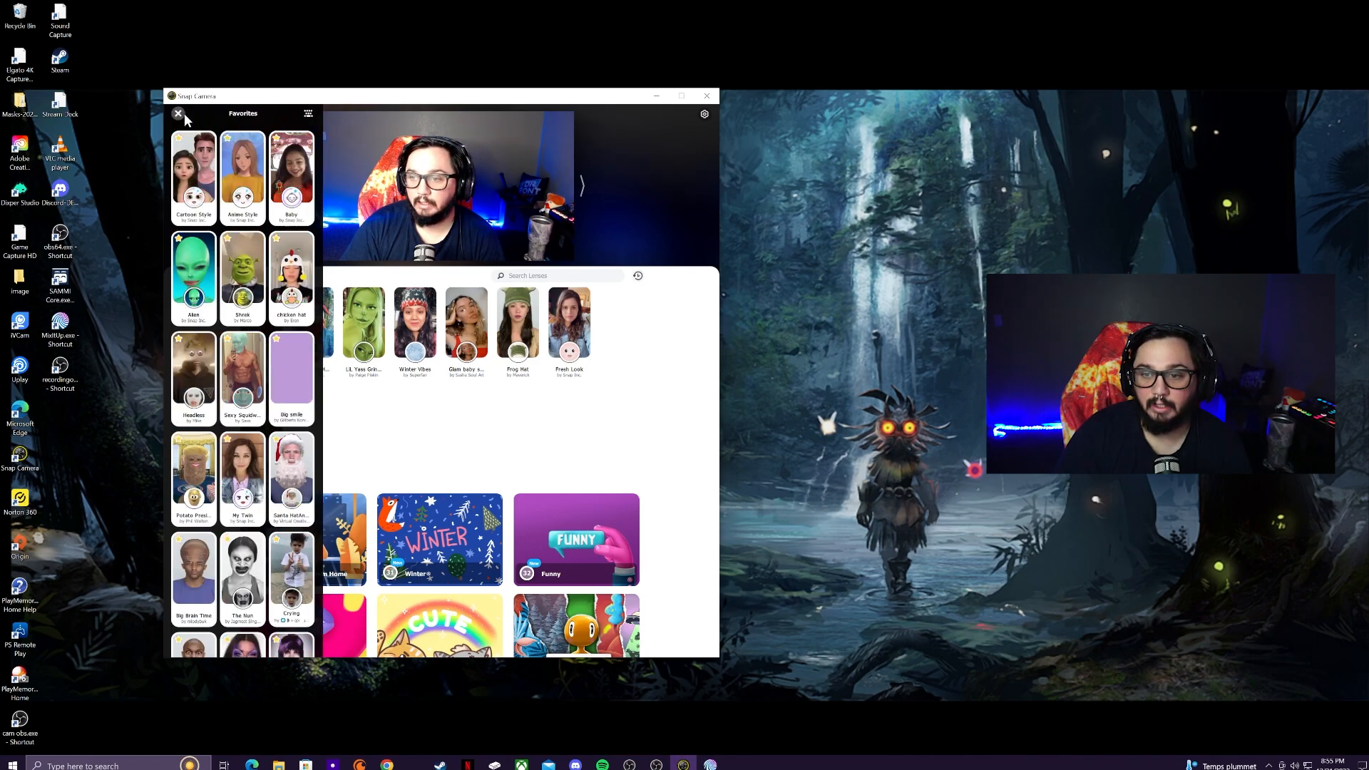
{"action": "left_click", "coordinate": [299, 276]}
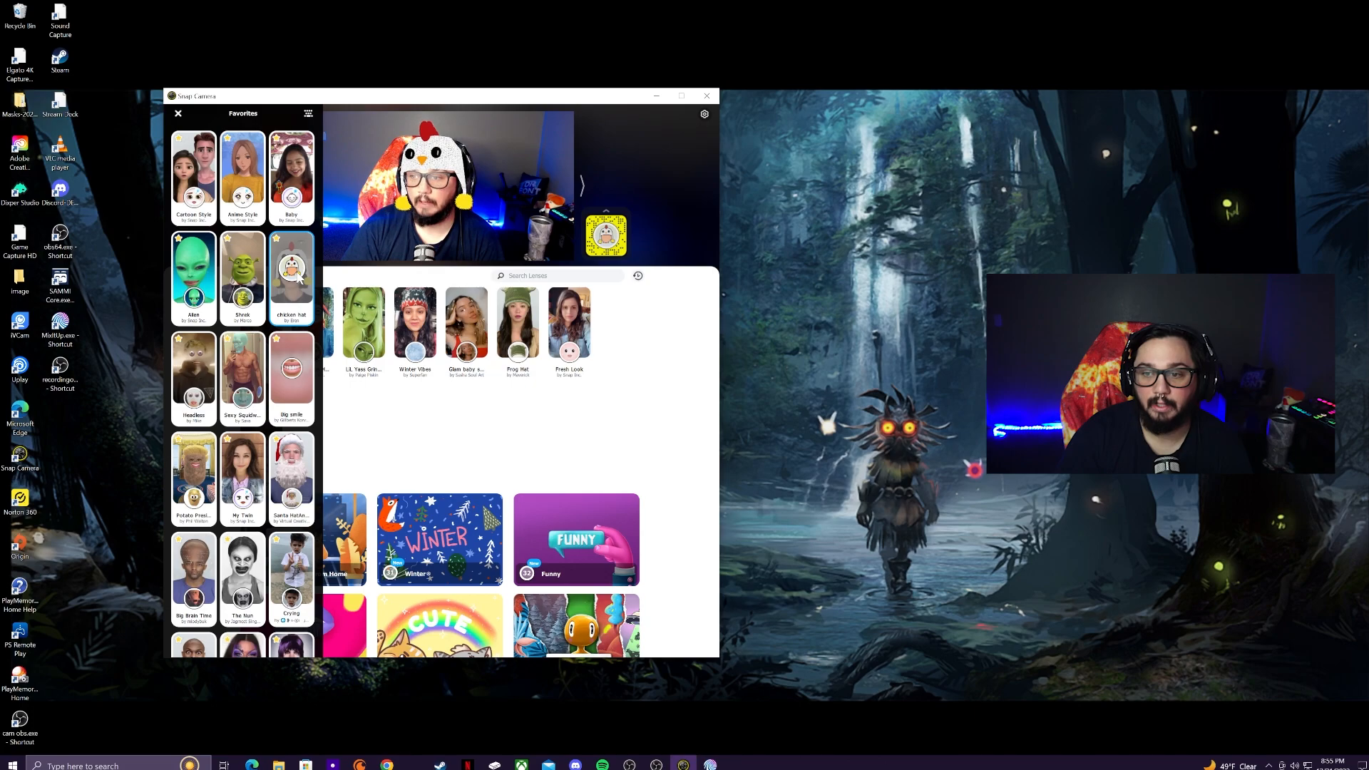
{"action": "left_click", "coordinate": [299, 277]}
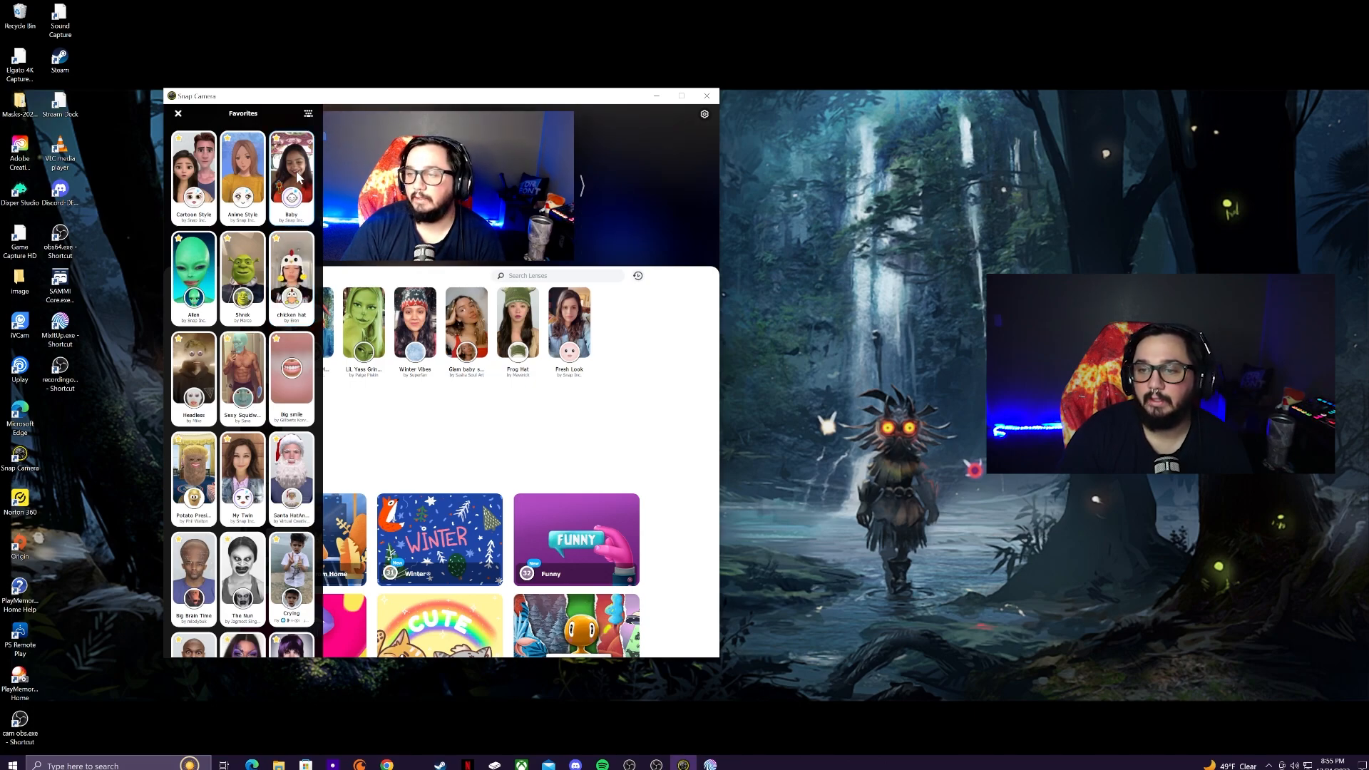
{"action": "left_click", "coordinate": [307, 117]}
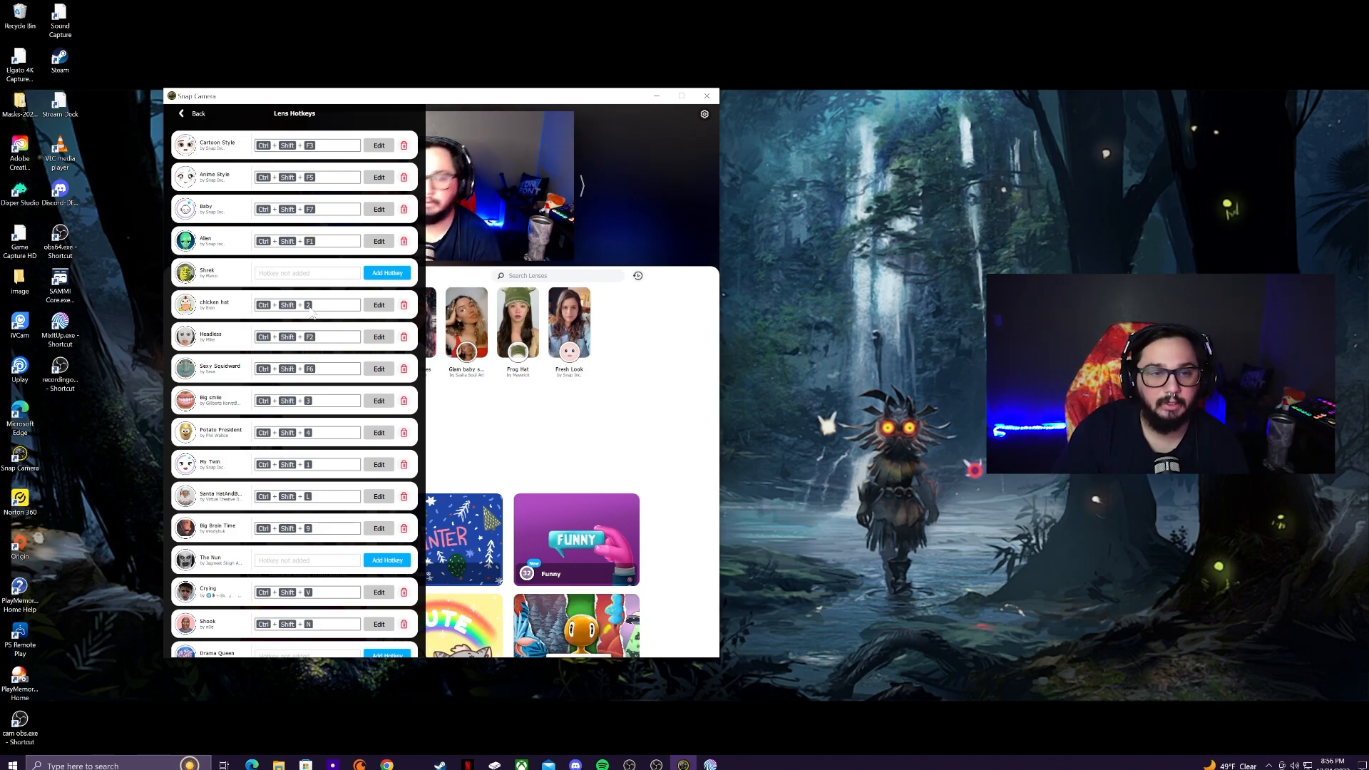
Step: Close Lens Hotkeys, toggle the chicken hat lens on and off with Ctrl+1, and minimize Snap Camera
{"action": "left_click", "coordinate": [652, 436]}
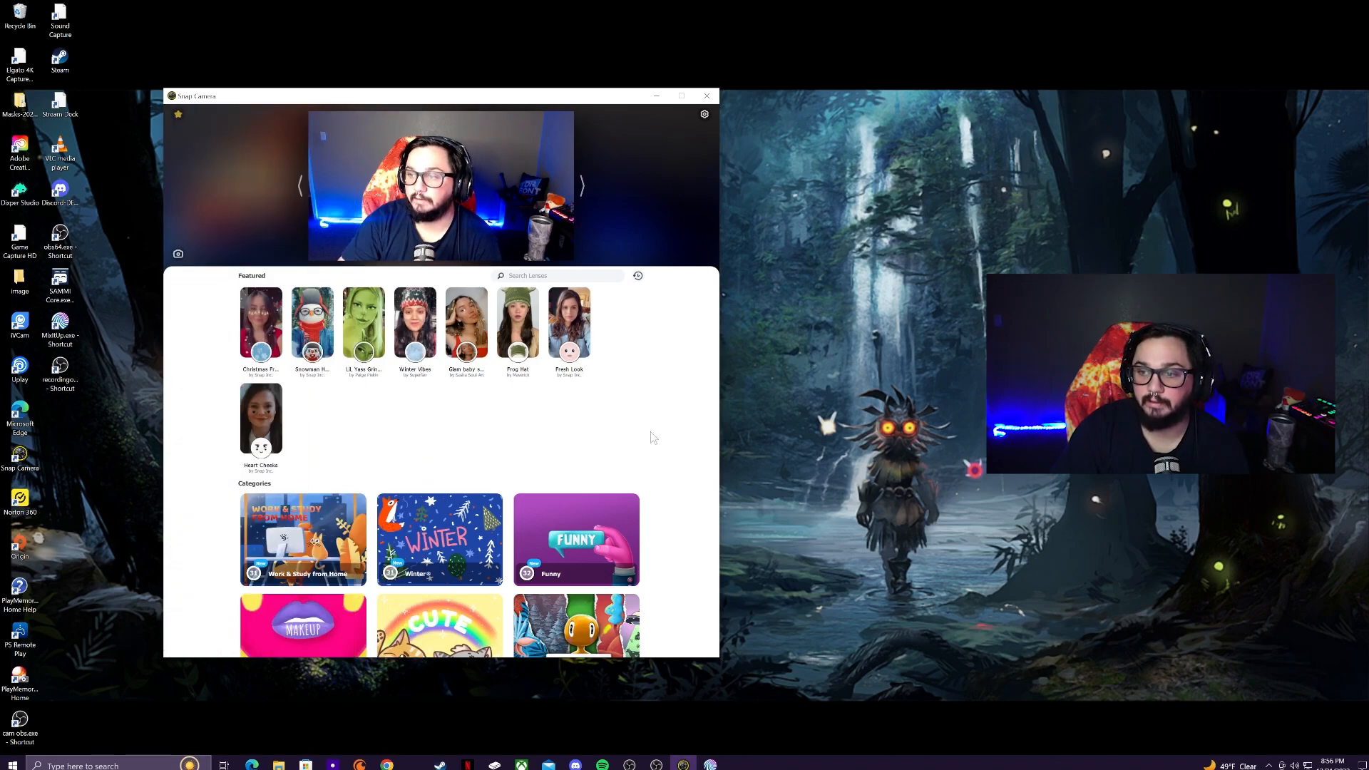
{"action": "key", "text": "ctrl+1"}
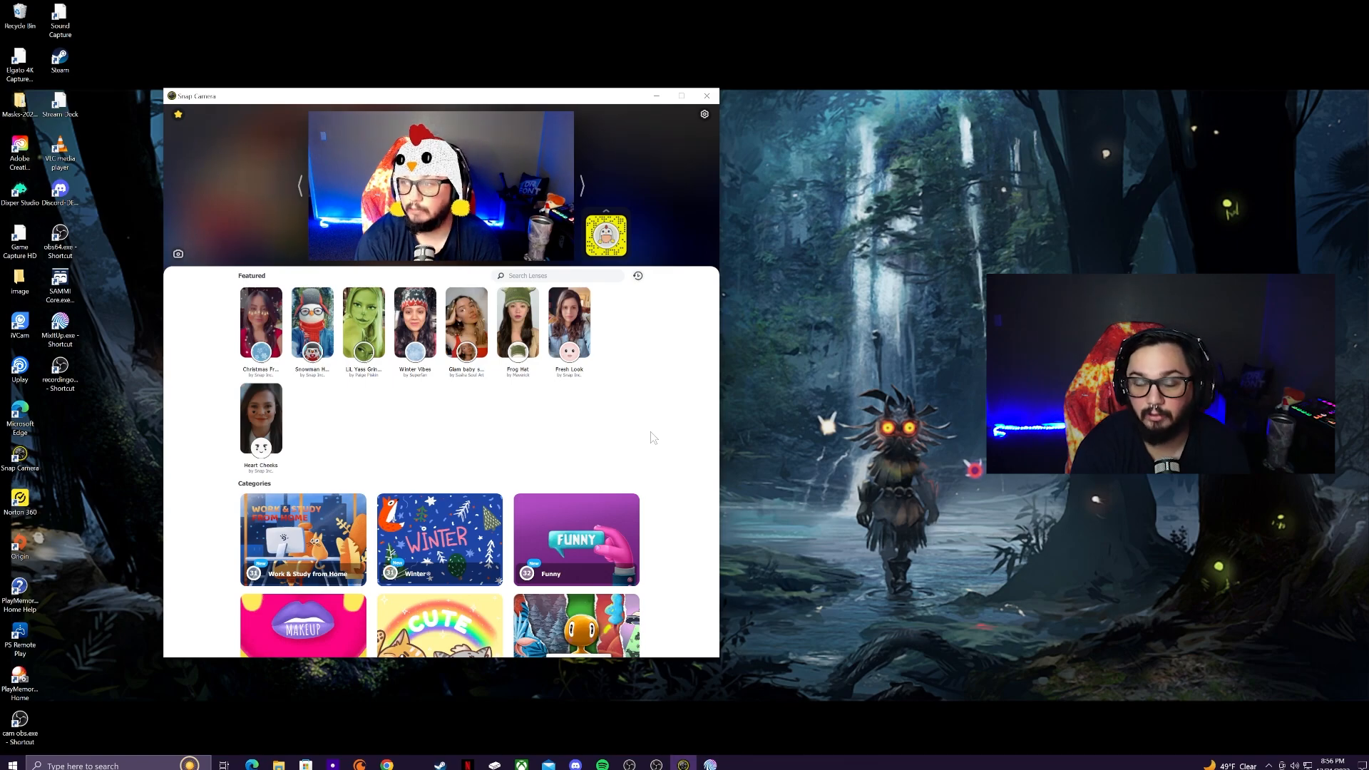
{"action": "key", "text": "ctrl+1"}
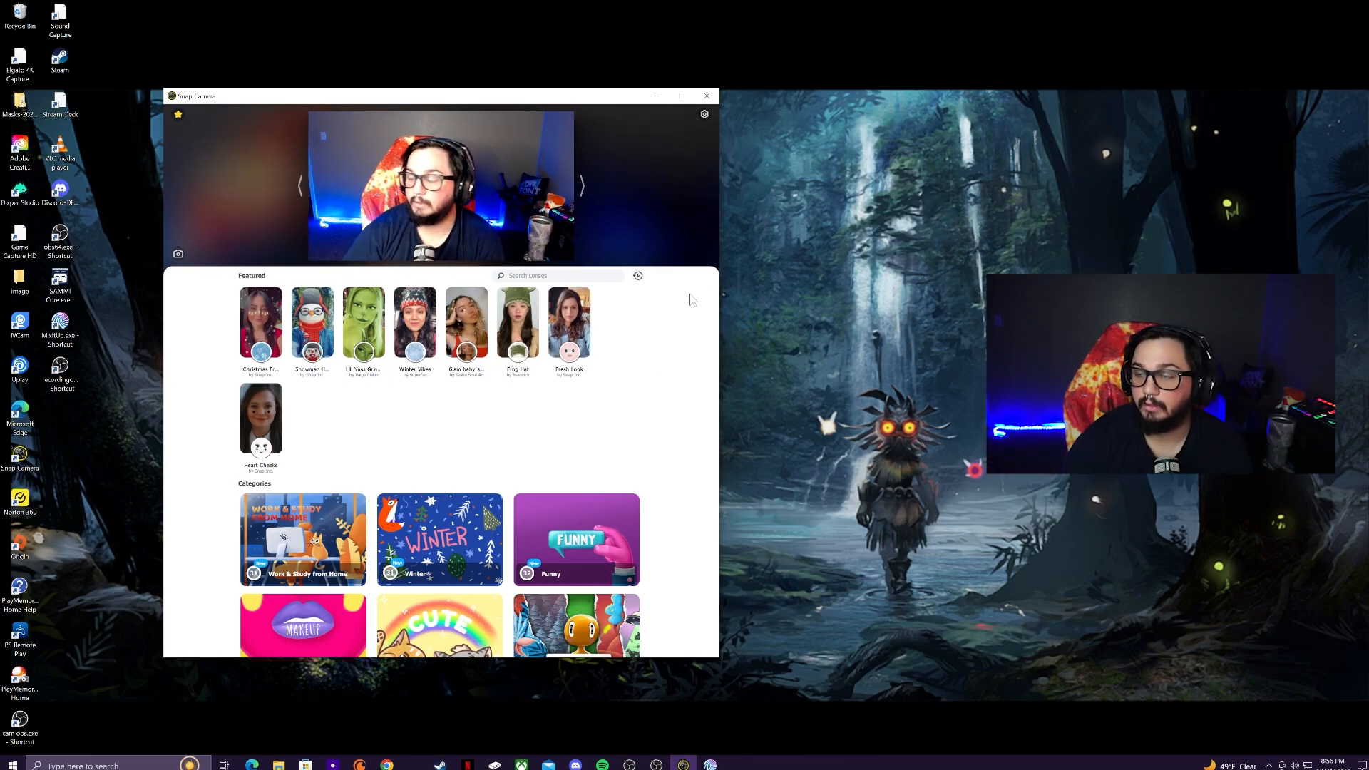
{"action": "left_click", "coordinate": [656, 97]}
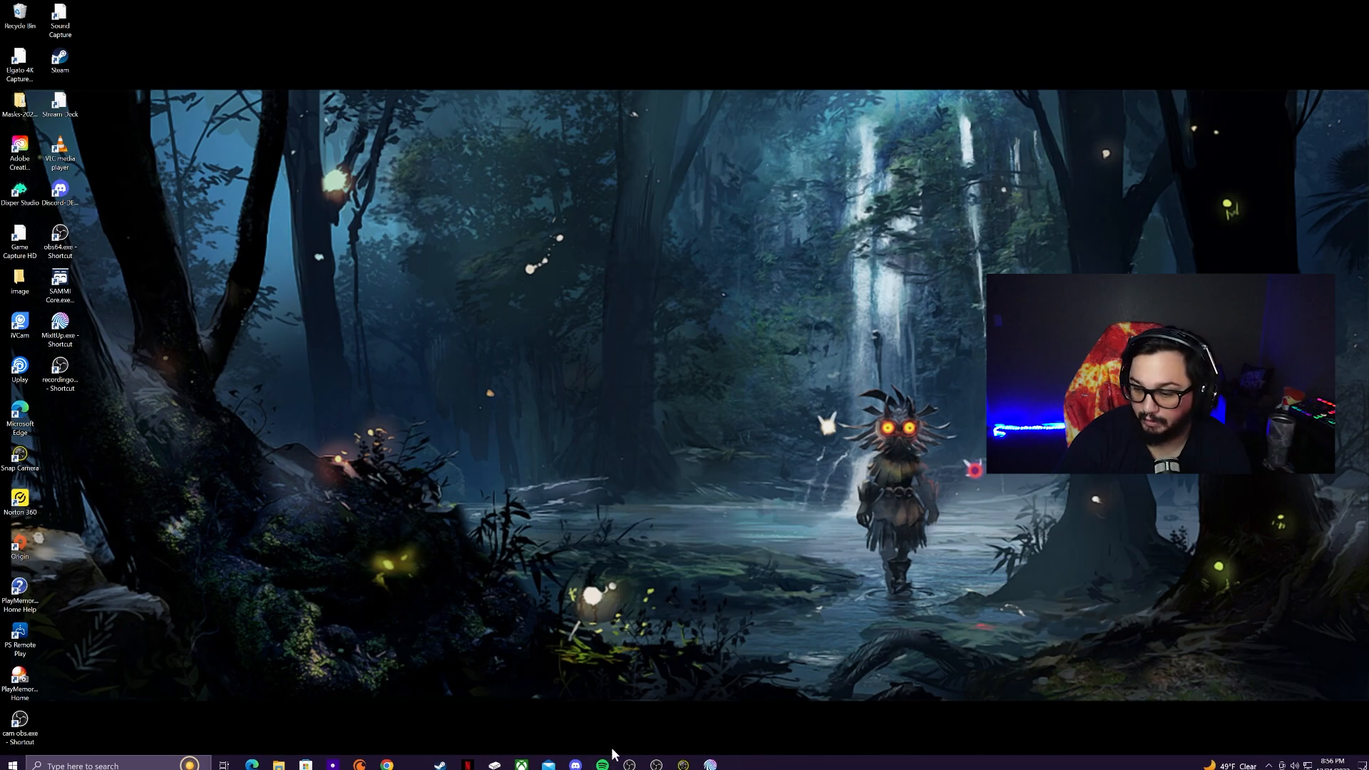
Step: In OBS, dismiss the Java notice and confirm the usb cam source's Device is Snap Camera
{"action": "left_click", "coordinate": [629, 764]}
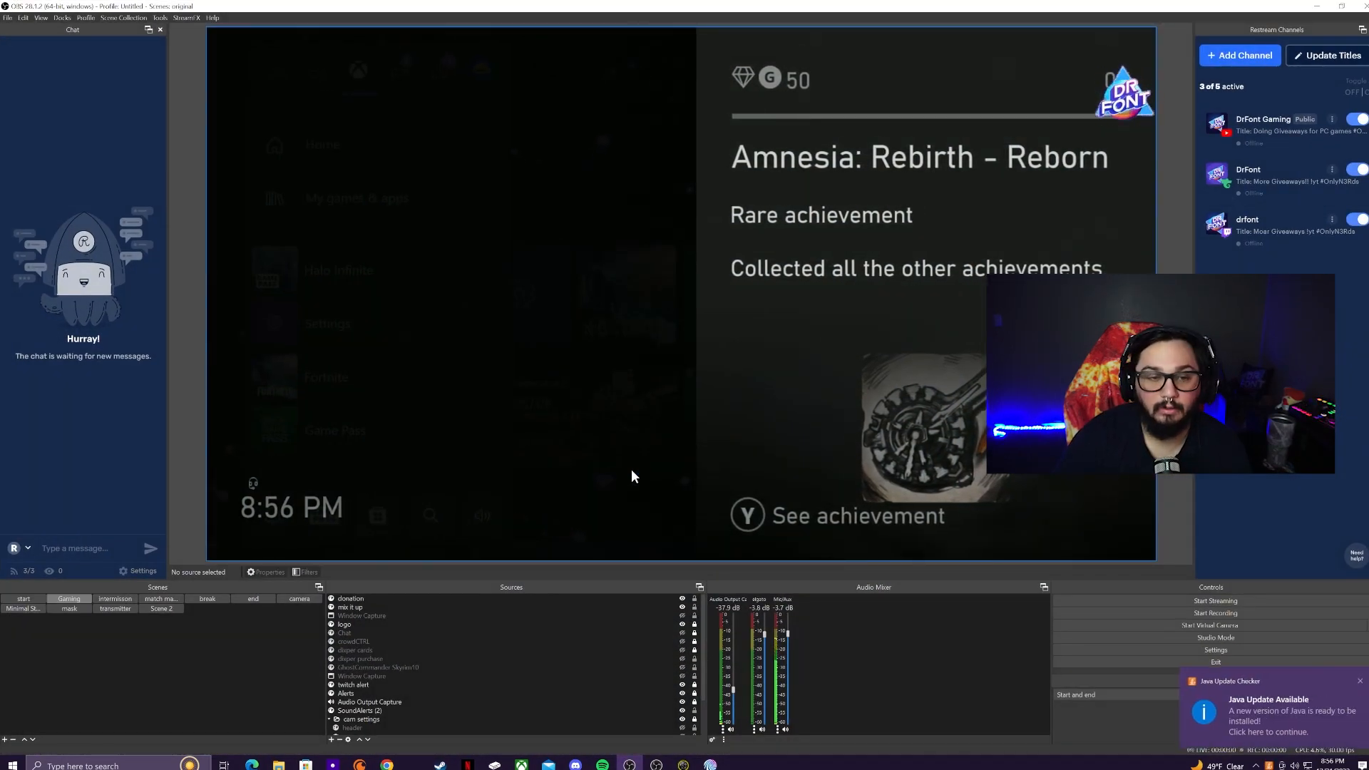
{"action": "left_click", "coordinate": [1357, 681]}
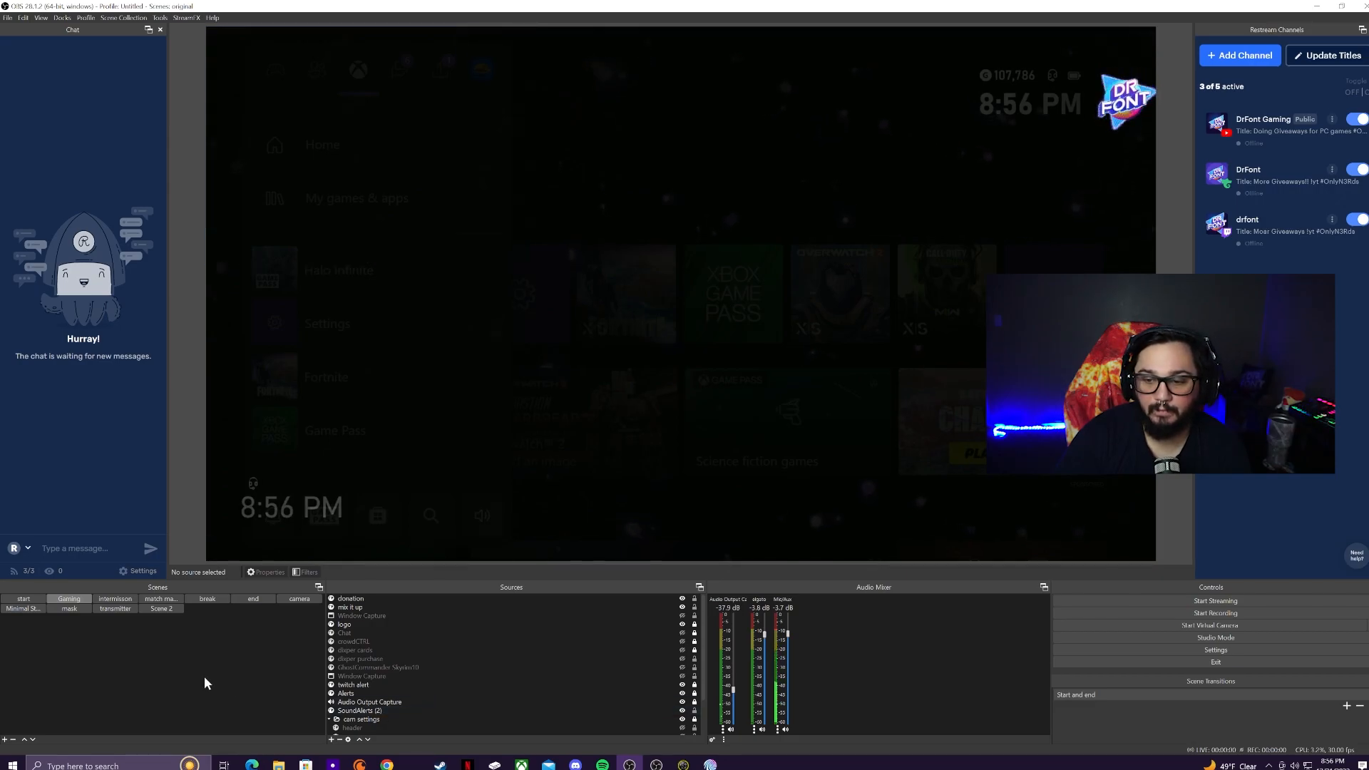
{"action": "scroll", "coordinate": [370, 688], "scroll_direction": "down", "scroll_amount": 2}
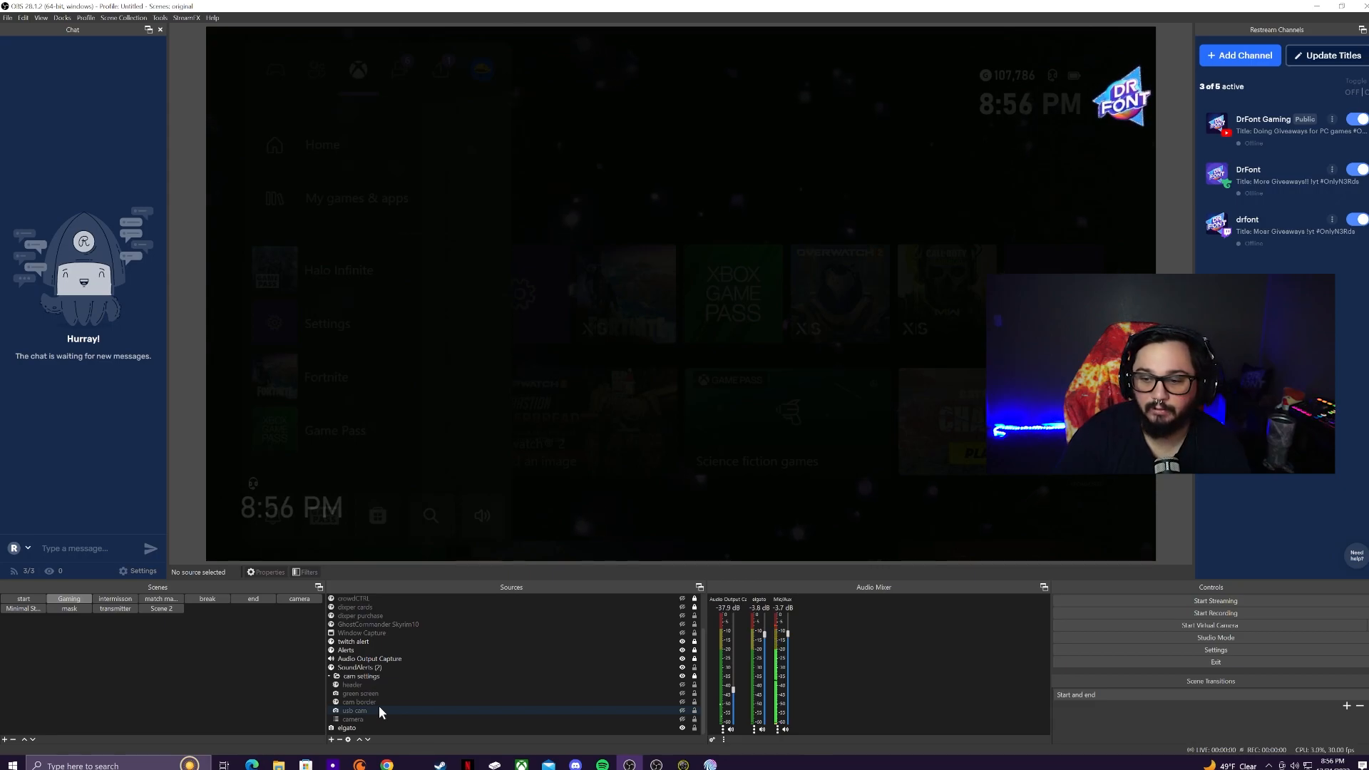
{"action": "left_click", "coordinate": [378, 710]}
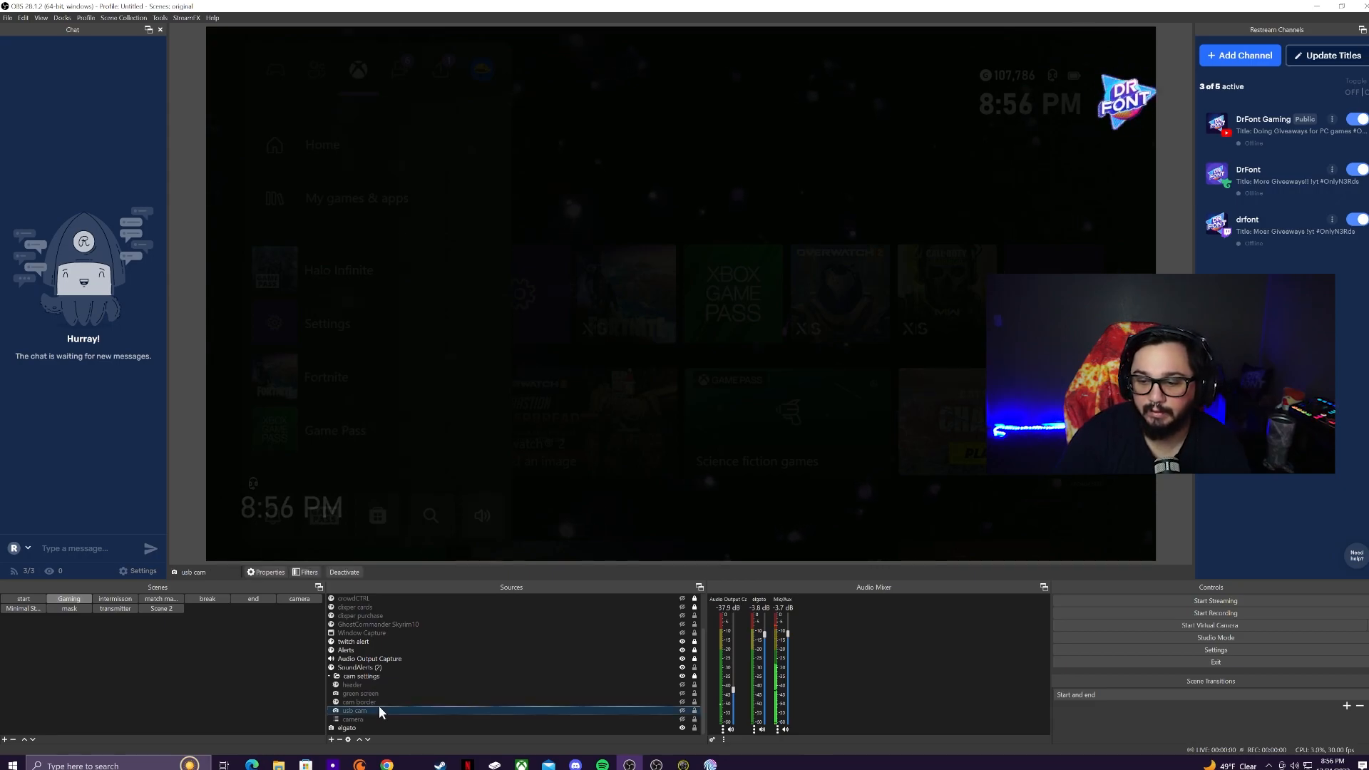
{"action": "left_click", "coordinate": [257, 572]}
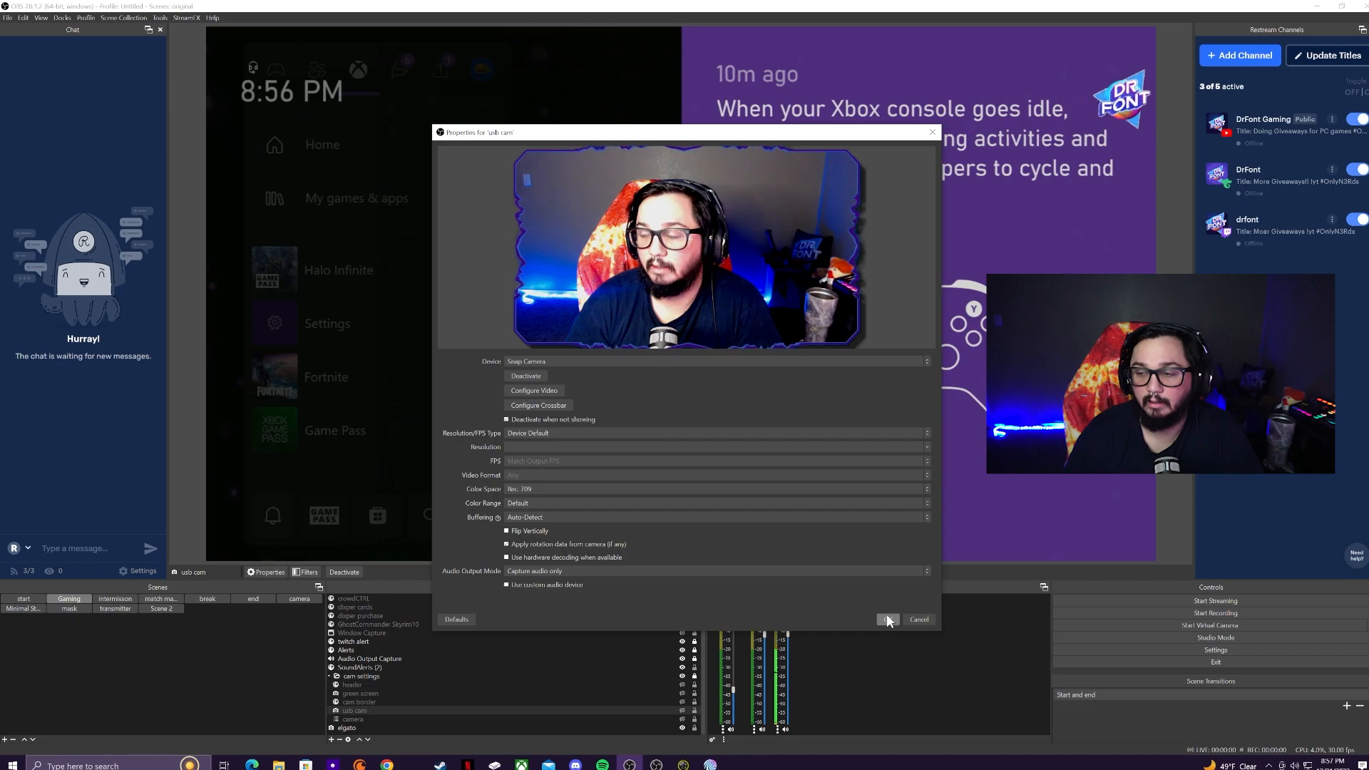
{"action": "left_click", "coordinate": [888, 620]}
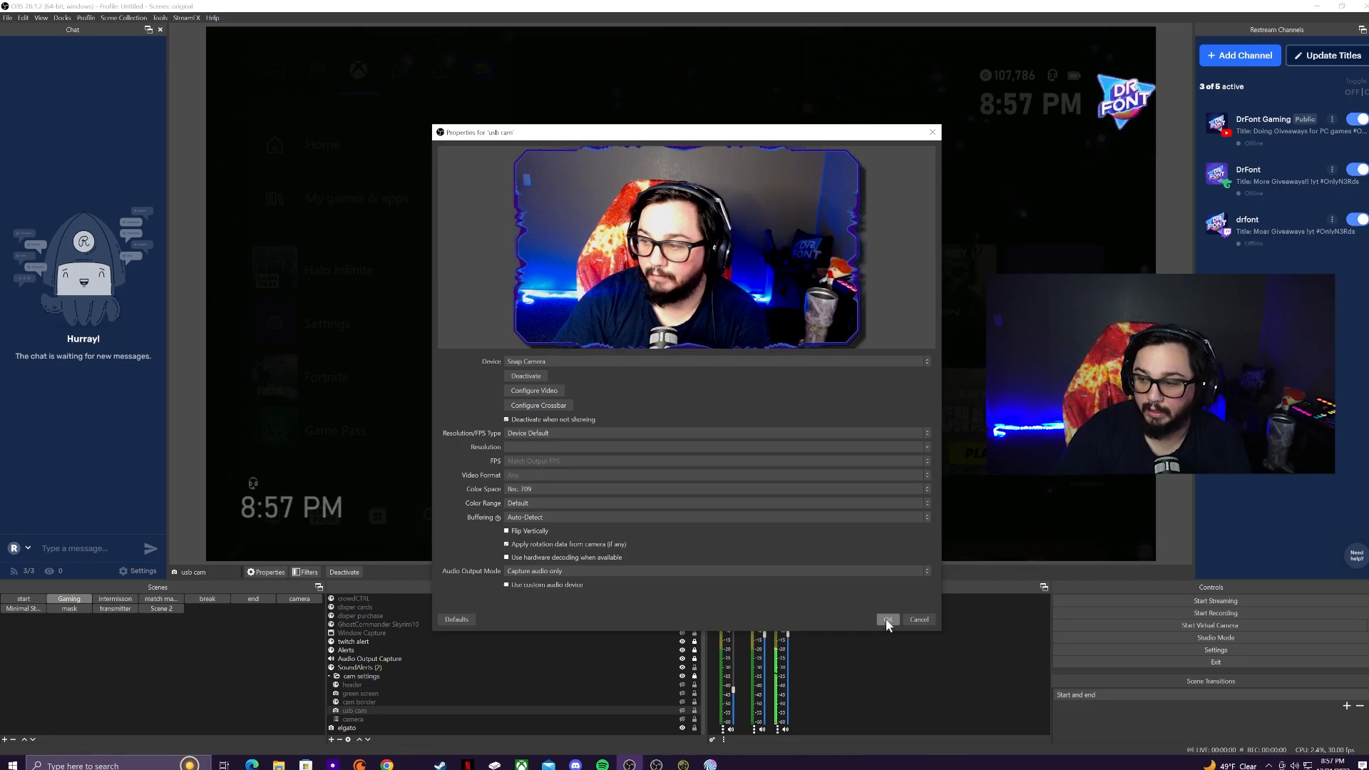
{"action": "left_click", "coordinate": [886, 619]}
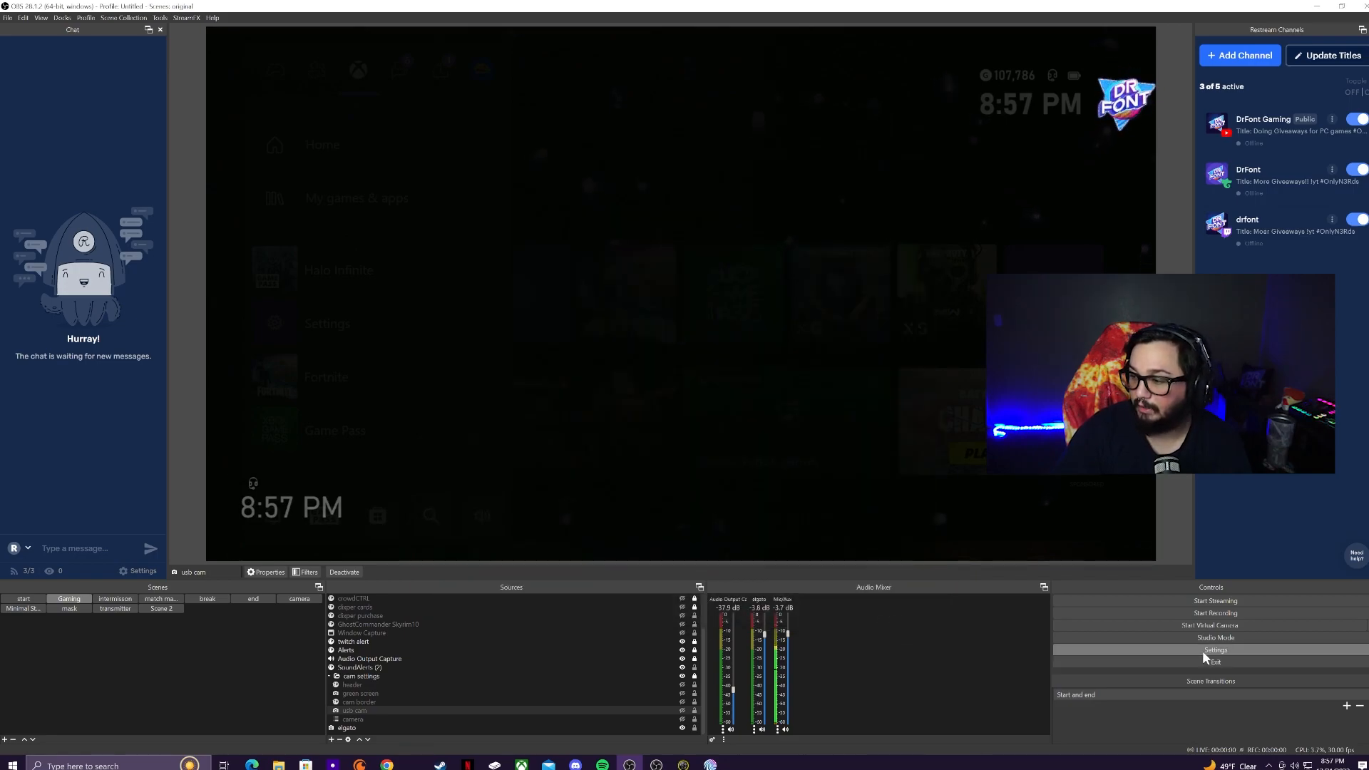
{"action": "left_click", "coordinate": [1170, 646]}
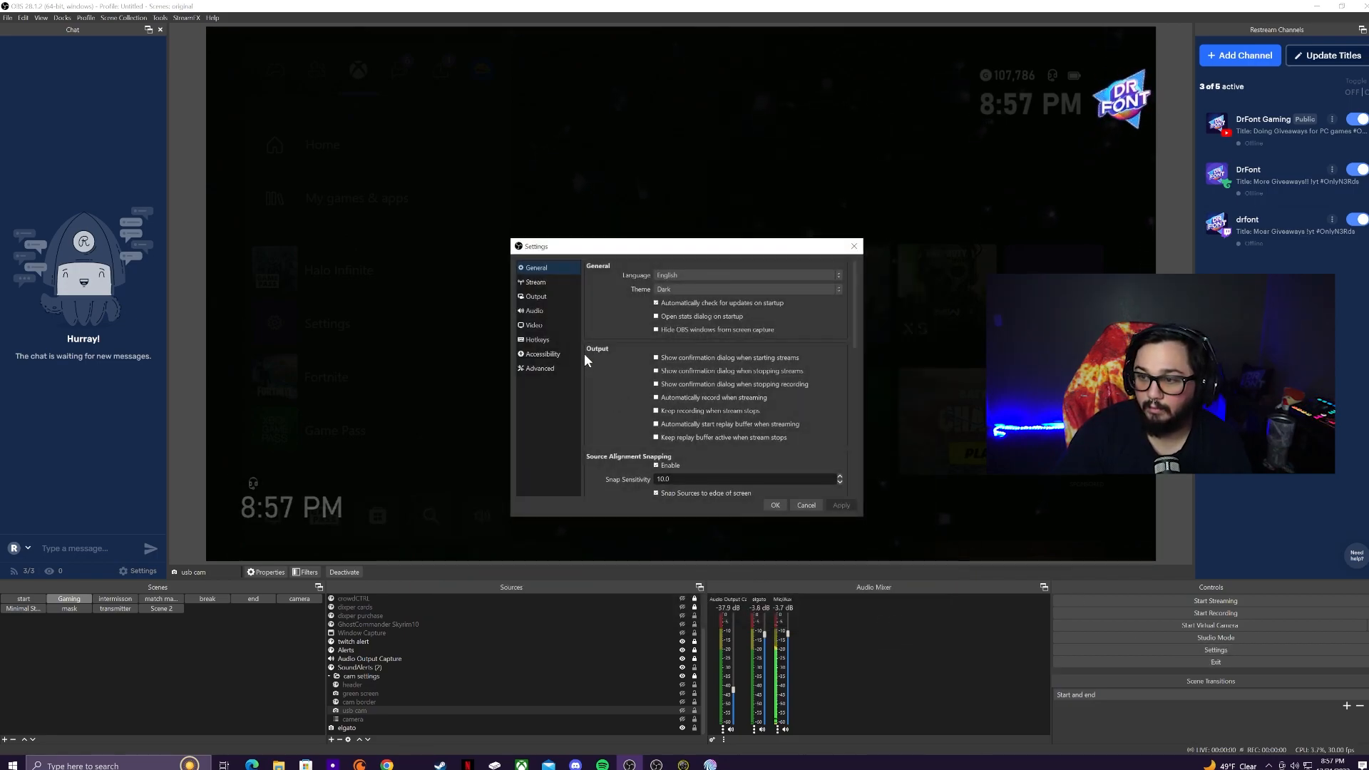
{"action": "left_click", "coordinate": [554, 339]}
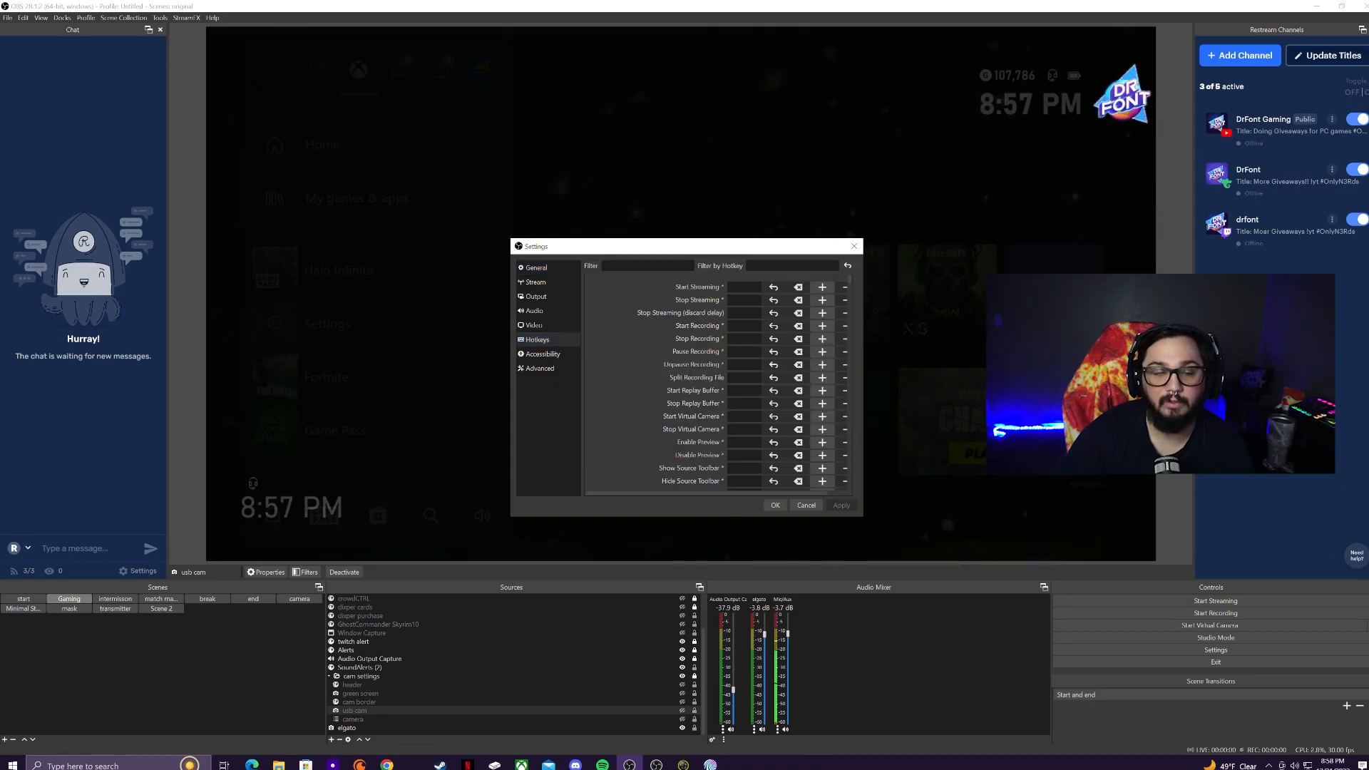
{"action": "type", "text": "usb cam"}
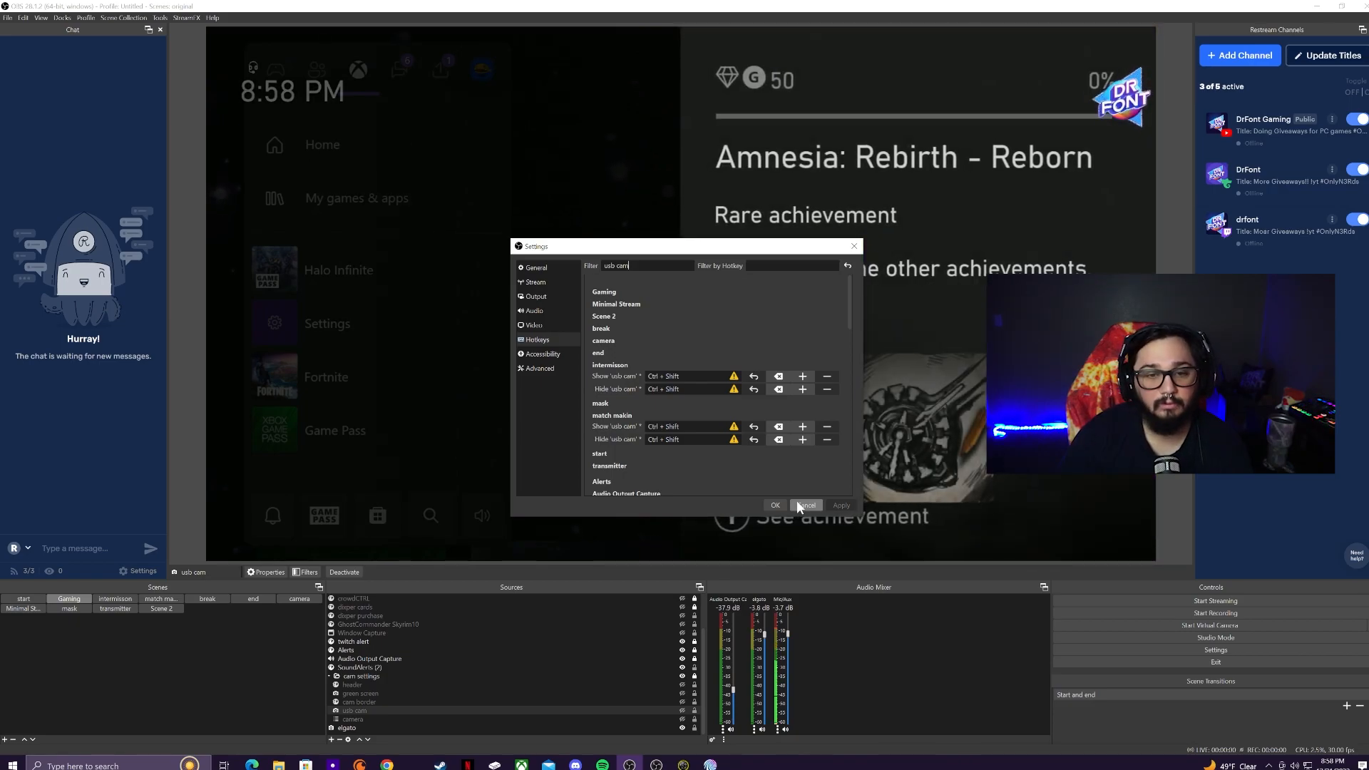
{"action": "left_click", "coordinate": [798, 502]}
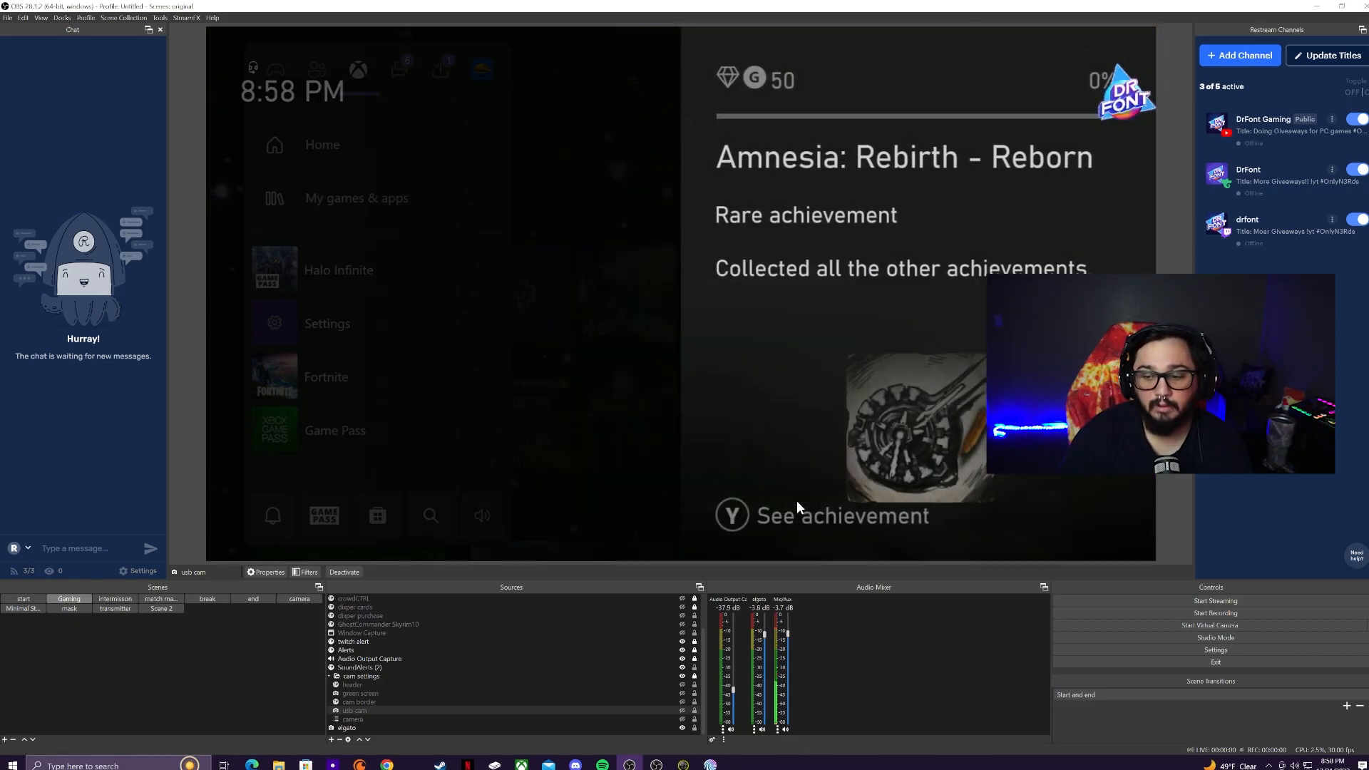
{"action": "left_click", "coordinate": [684, 719]}
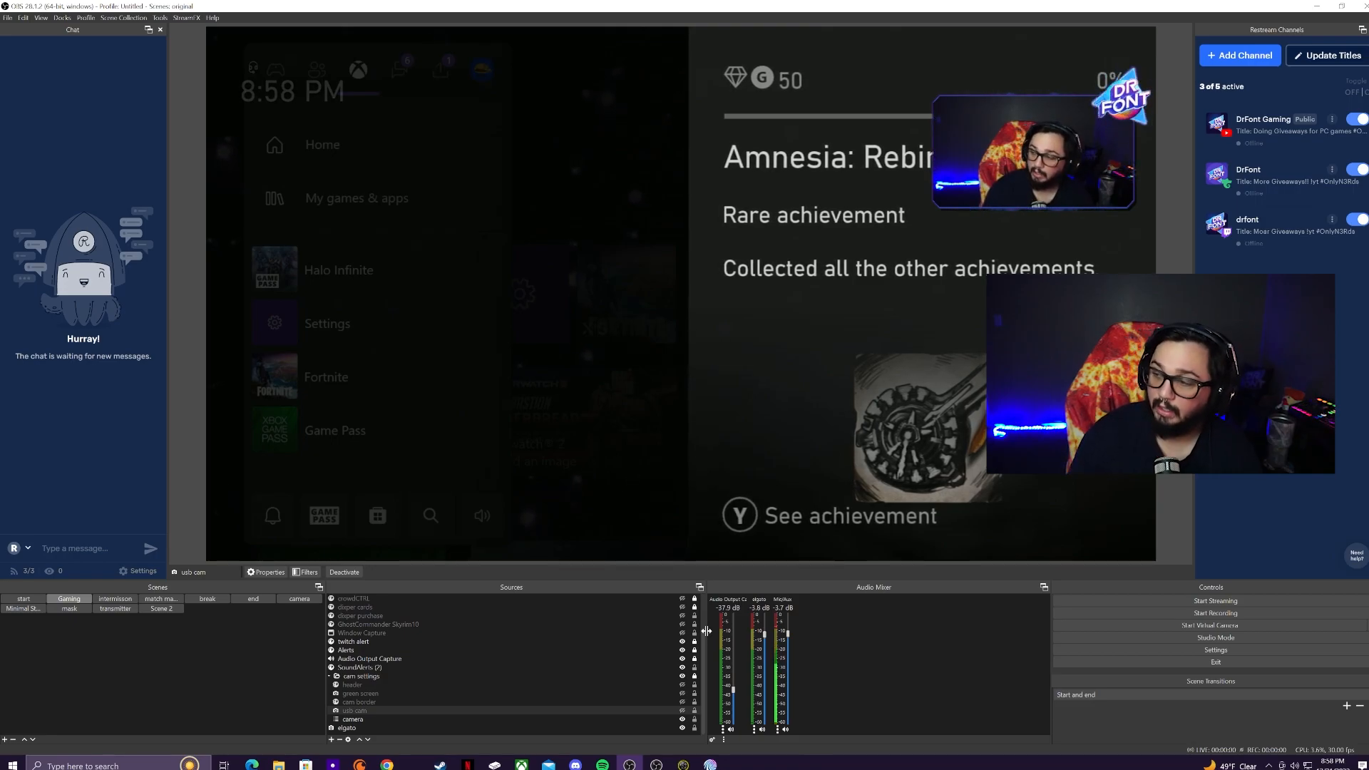
{"action": "key", "text": "space"}
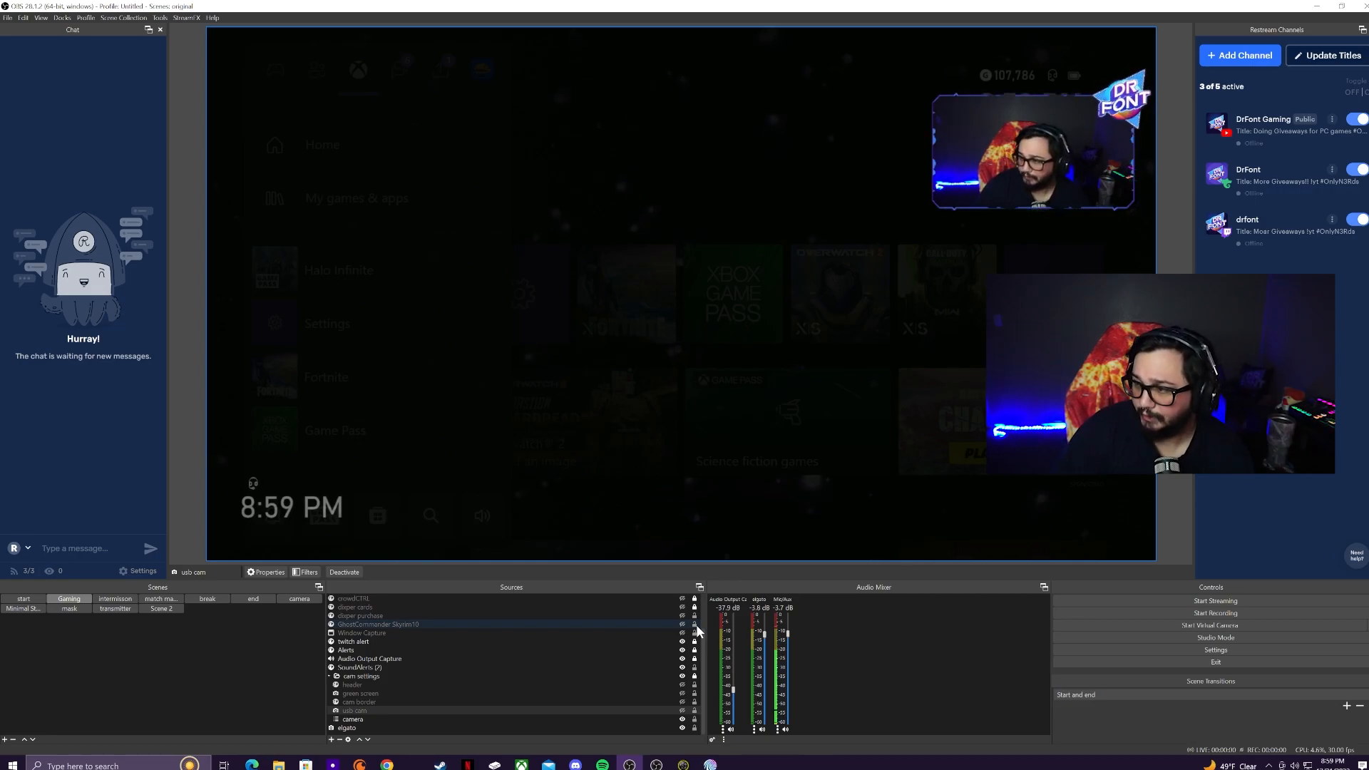
{"action": "left_click", "coordinate": [681, 719]}
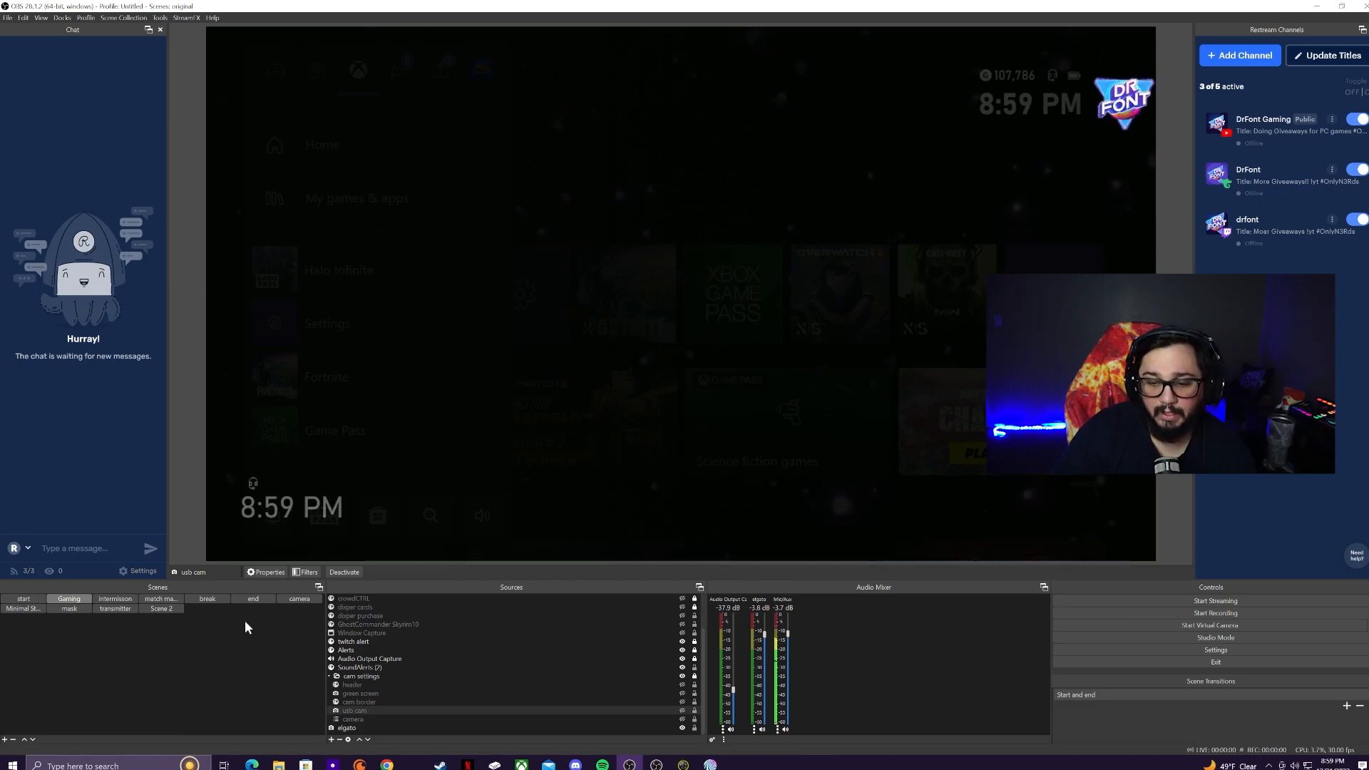
Step: Hide the usb cam source in the intermission scene
{"action": "left_click", "coordinate": [131, 597]}
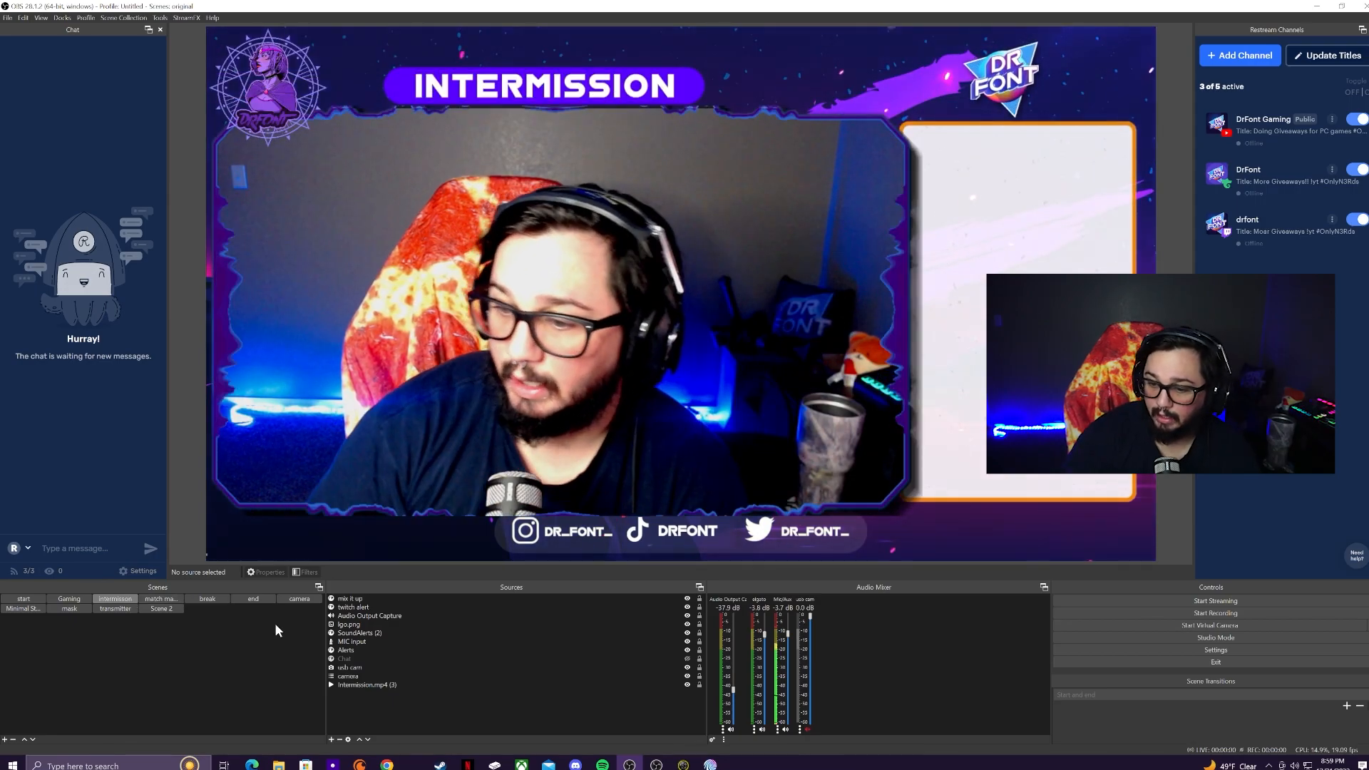
{"action": "left_click", "coordinate": [681, 667]}
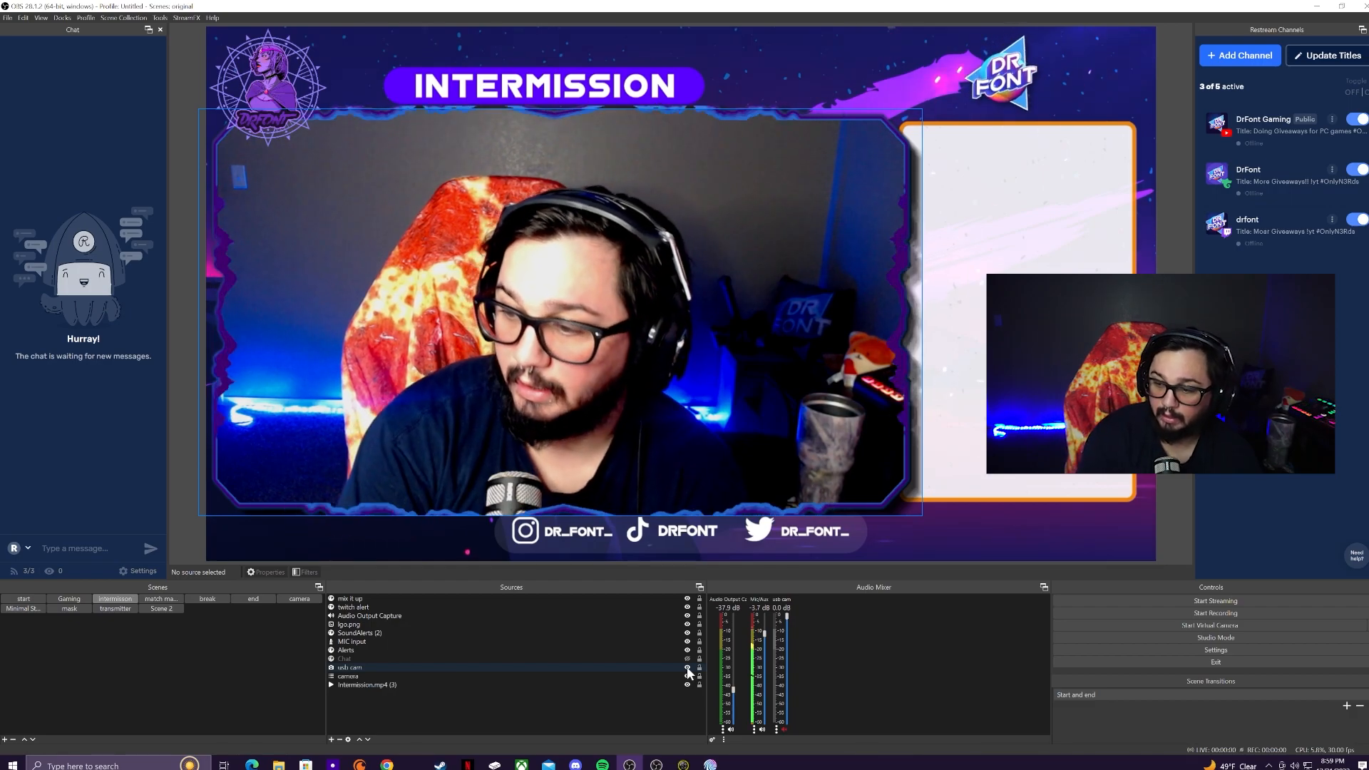
{"action": "left_click", "coordinate": [688, 669]}
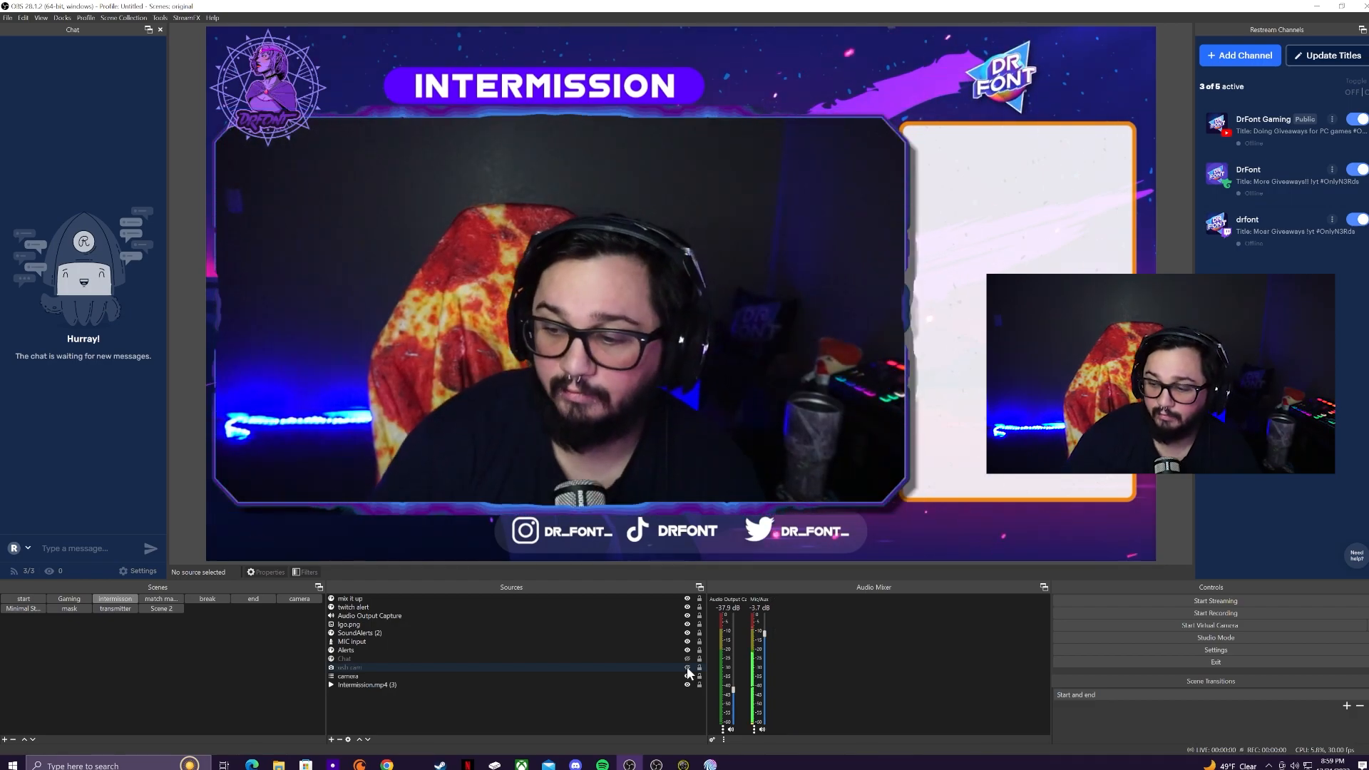
Step: Switch to the Gaming scene and hide its usb cam webcam source
{"action": "left_click", "coordinate": [162, 600]}
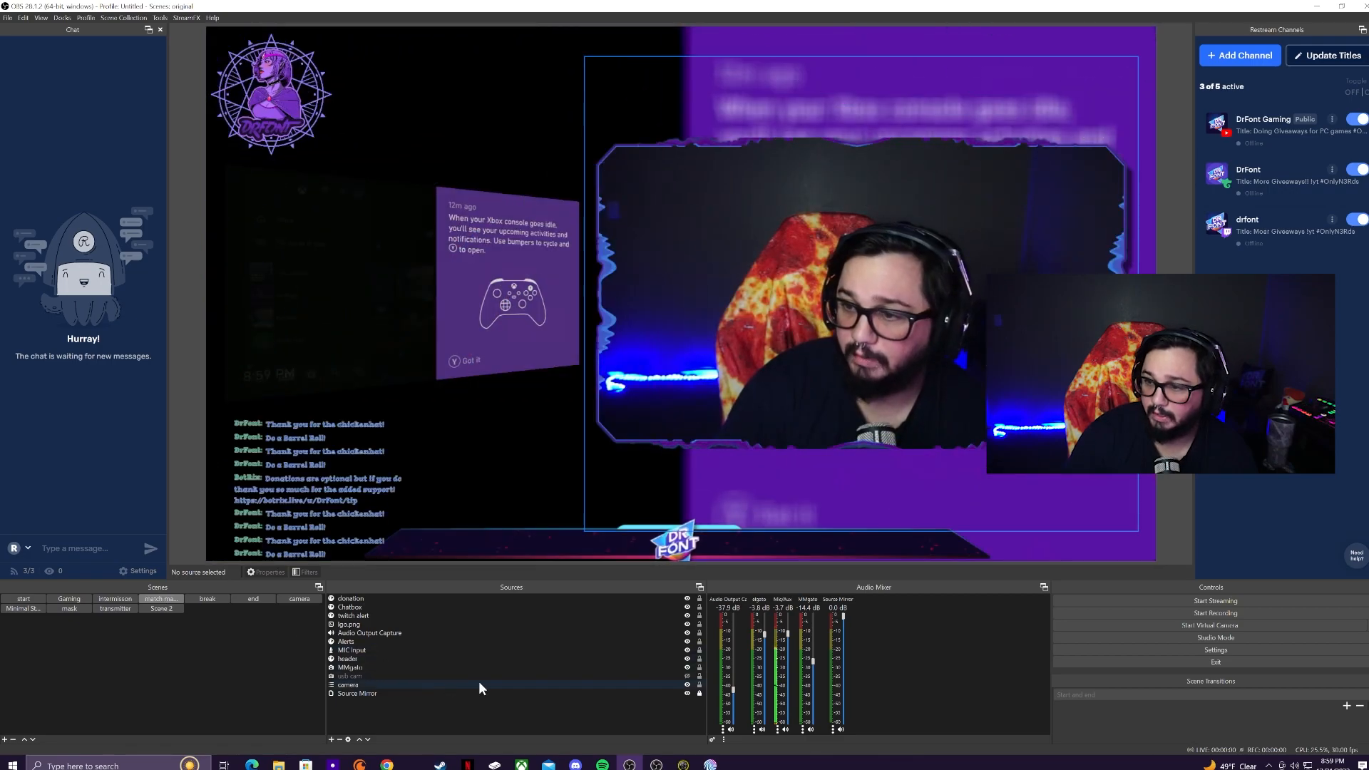
{"action": "left_click", "coordinate": [70, 599]}
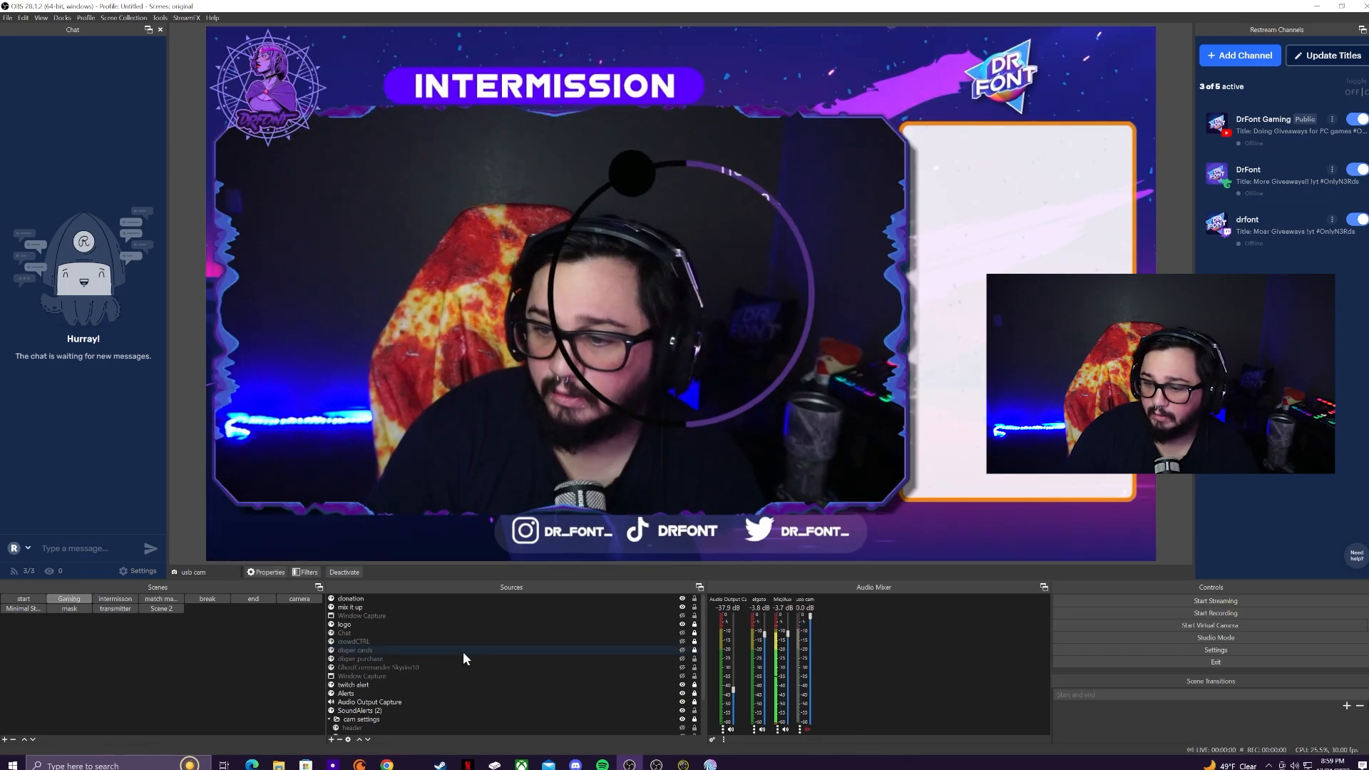
{"action": "scroll", "coordinate": [492, 705], "scroll_direction": "down", "scroll_amount": 2}
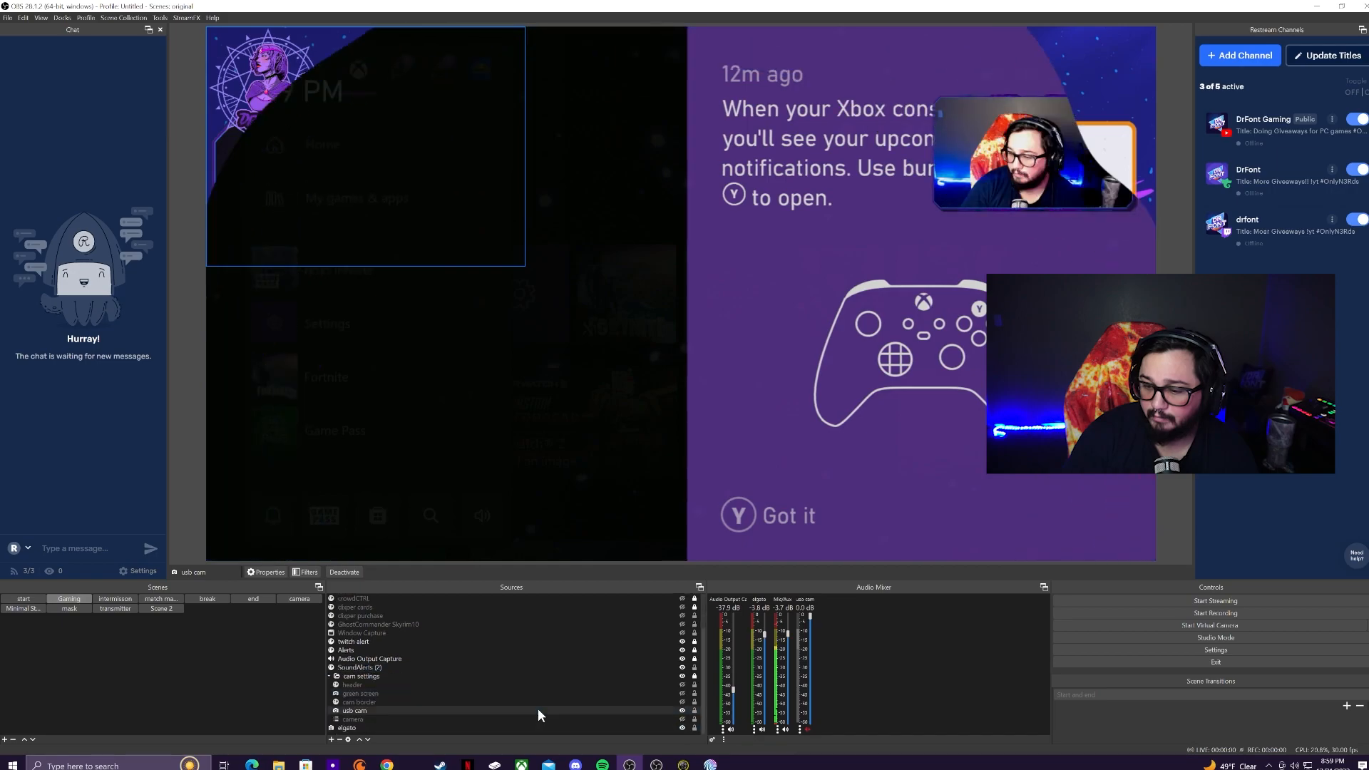
{"action": "left_click", "coordinate": [683, 711]}
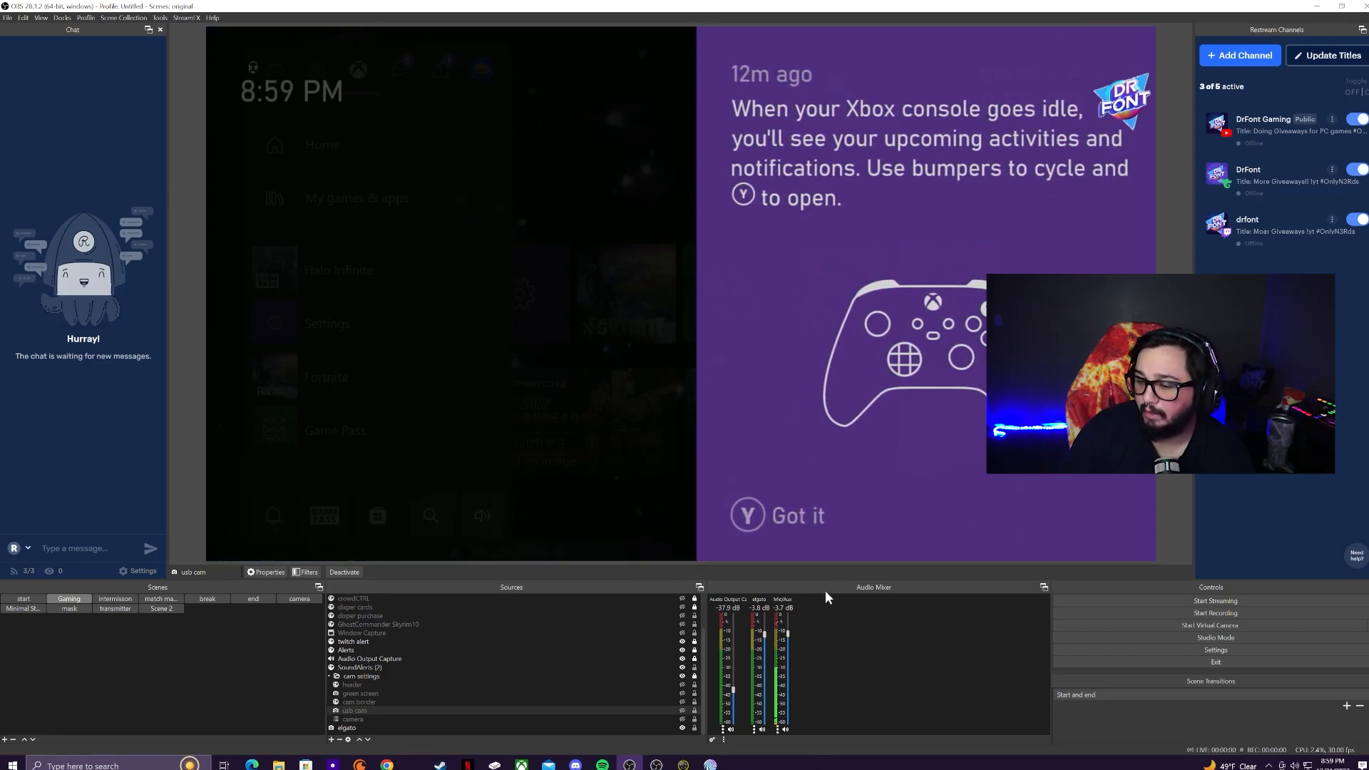
Step: Open the chickenhat spell from Trovo Spells in the Command Editor and enlarge the window
{"action": "mouse_move", "coordinate": [711, 766]}
{"action": "left_click", "coordinate": [710, 717]}
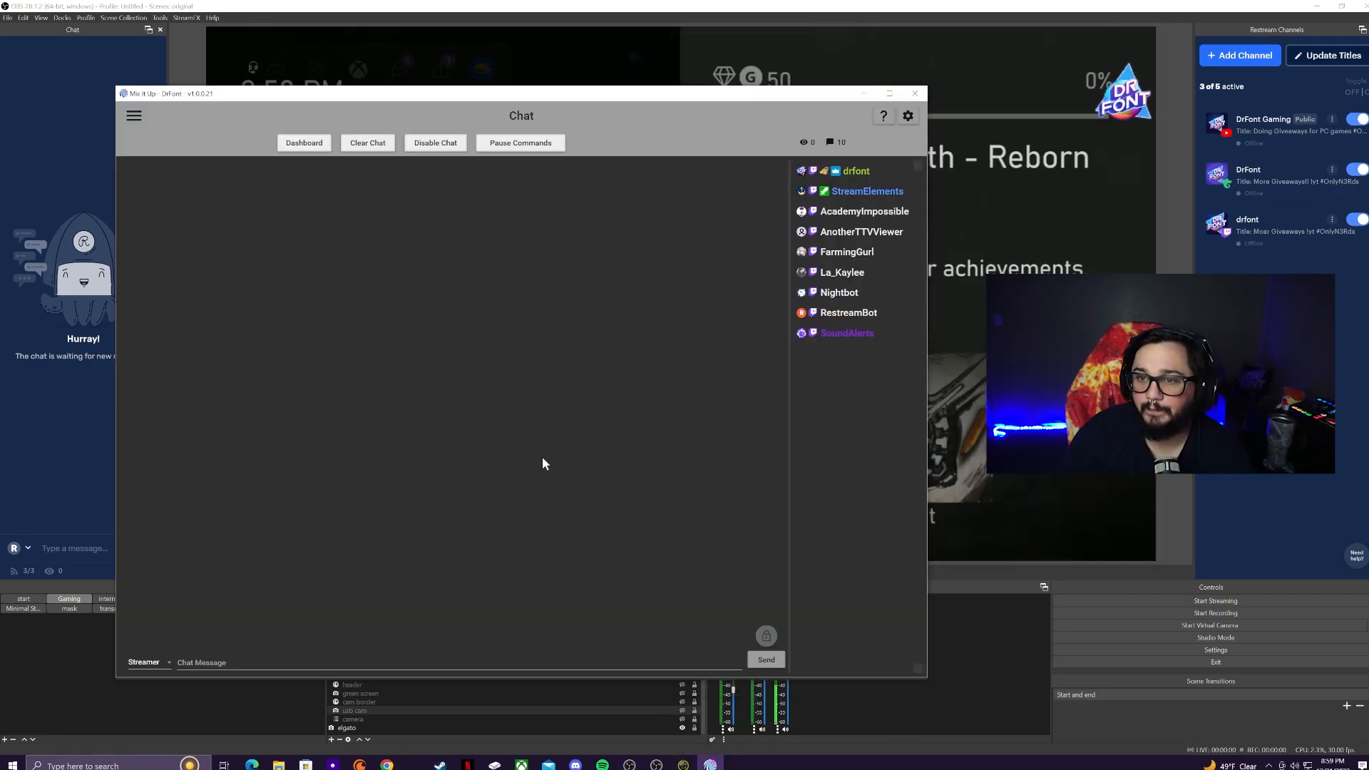
{"action": "left_click", "coordinate": [132, 116]}
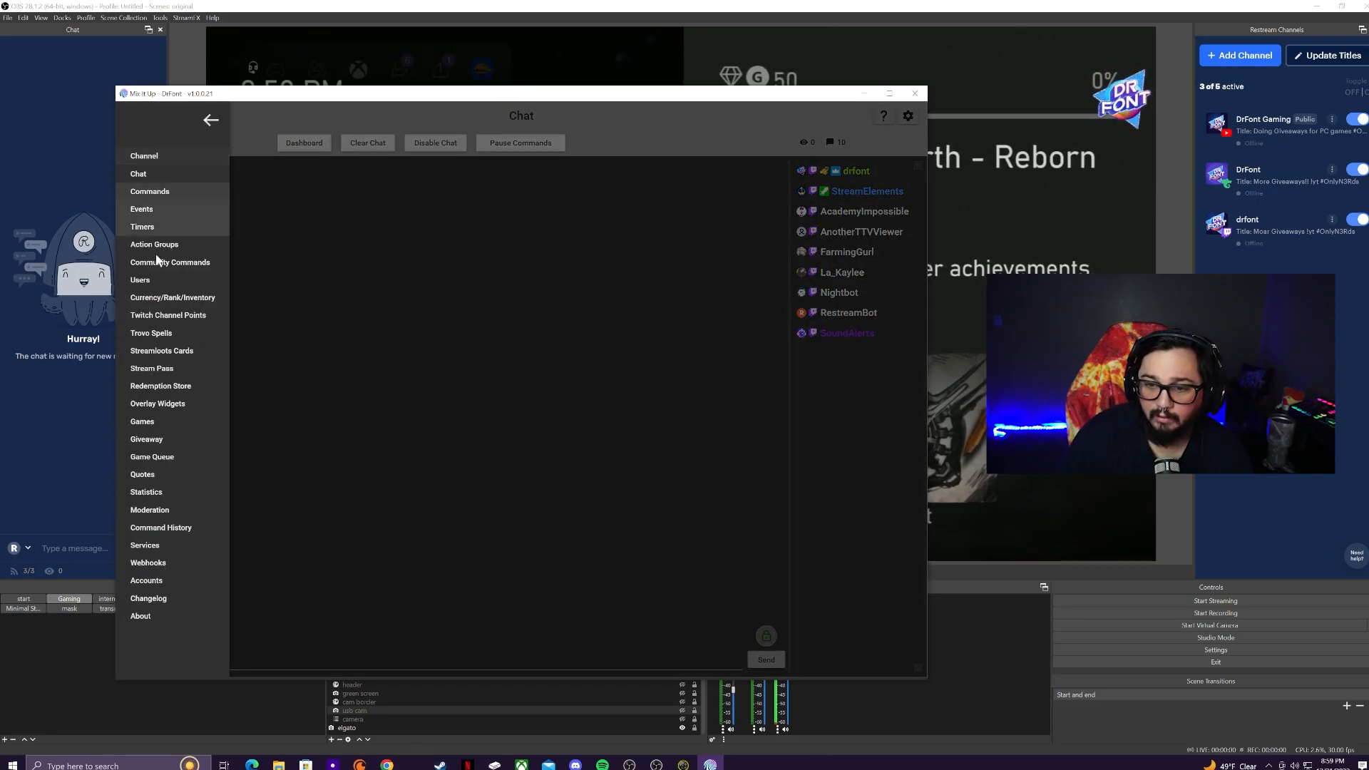
{"action": "left_click", "coordinate": [158, 331]}
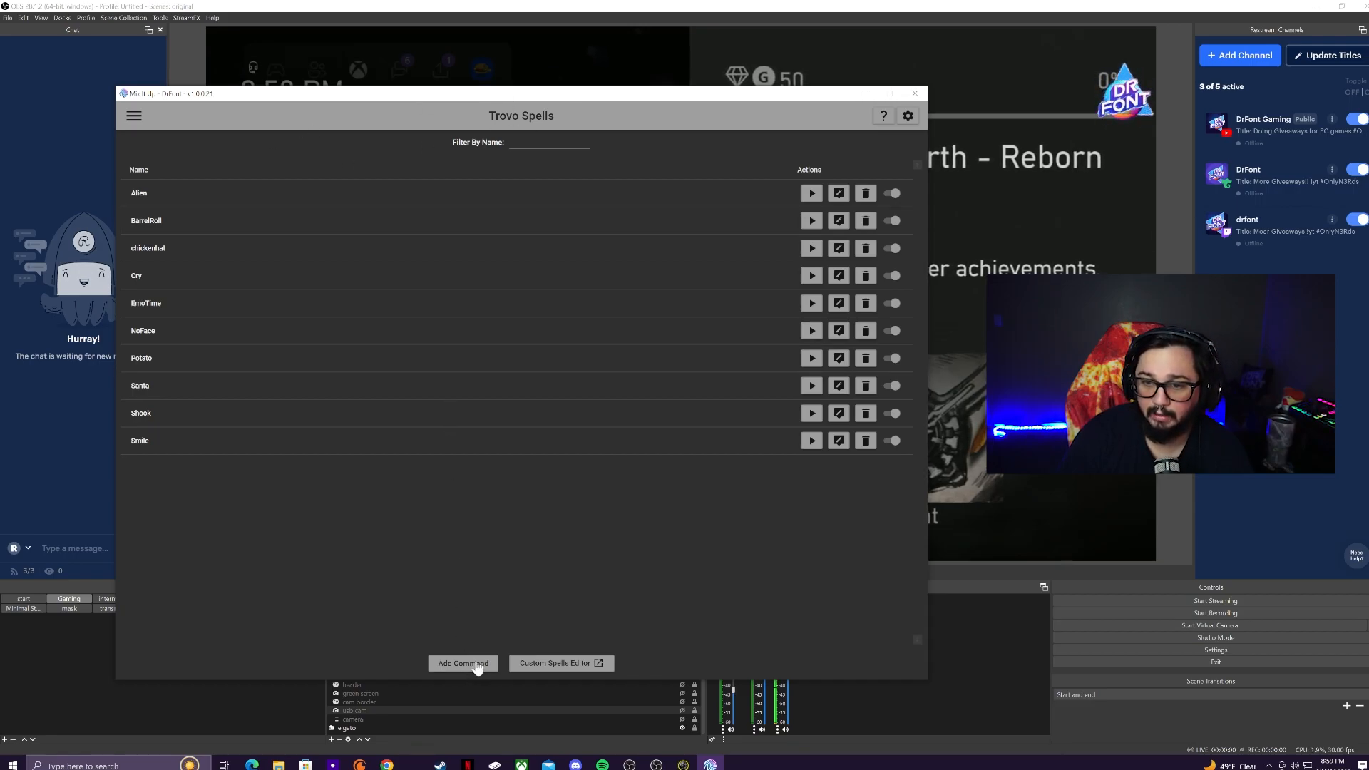
{"action": "left_click", "coordinate": [839, 248]}
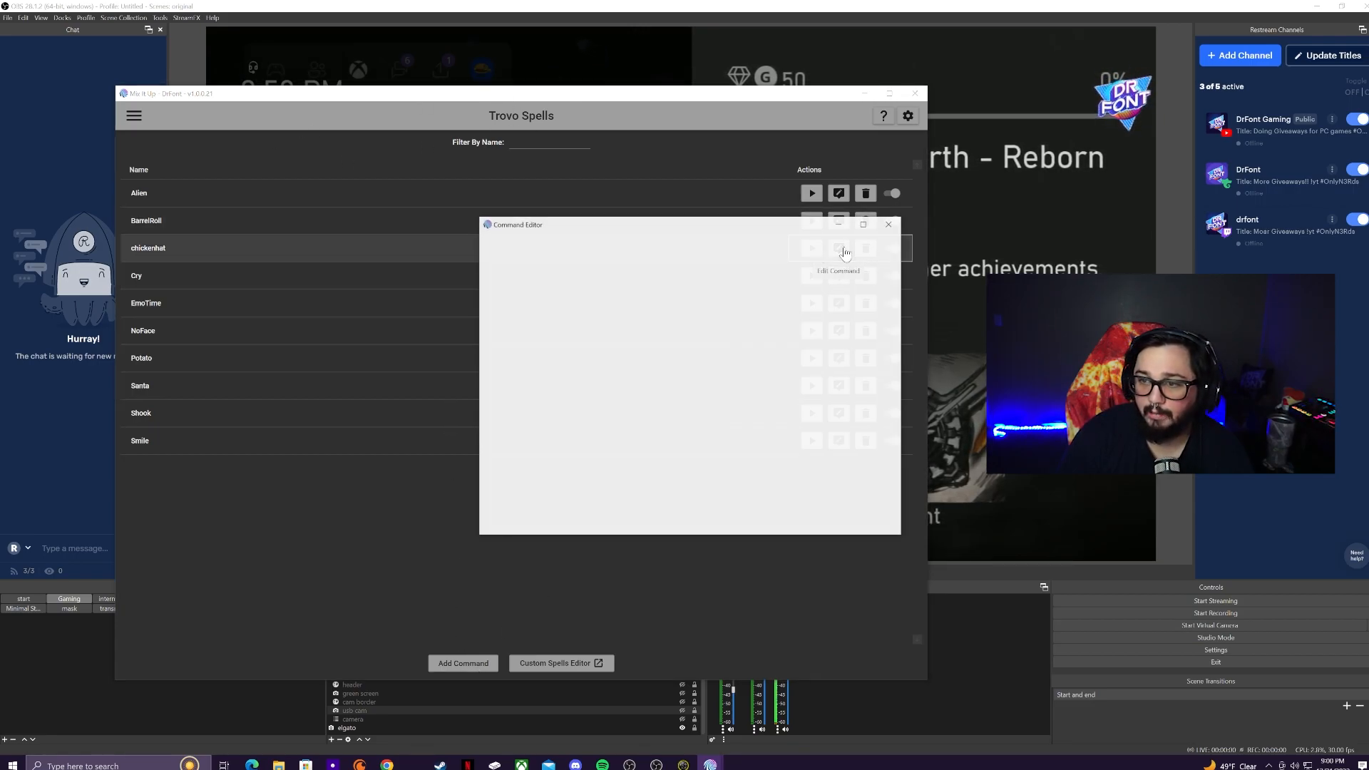
{"action": "left_click_drag", "start_coordinate": [664, 227], "coordinate": [565, 204]}
{"action": "left_click_drag", "start_coordinate": [800, 512], "coordinate": [849, 583]}
Step: Browse the action type list and inspect the chickenhat spell's Chat Message action settings
{"action": "left_click", "coordinate": [477, 561]}
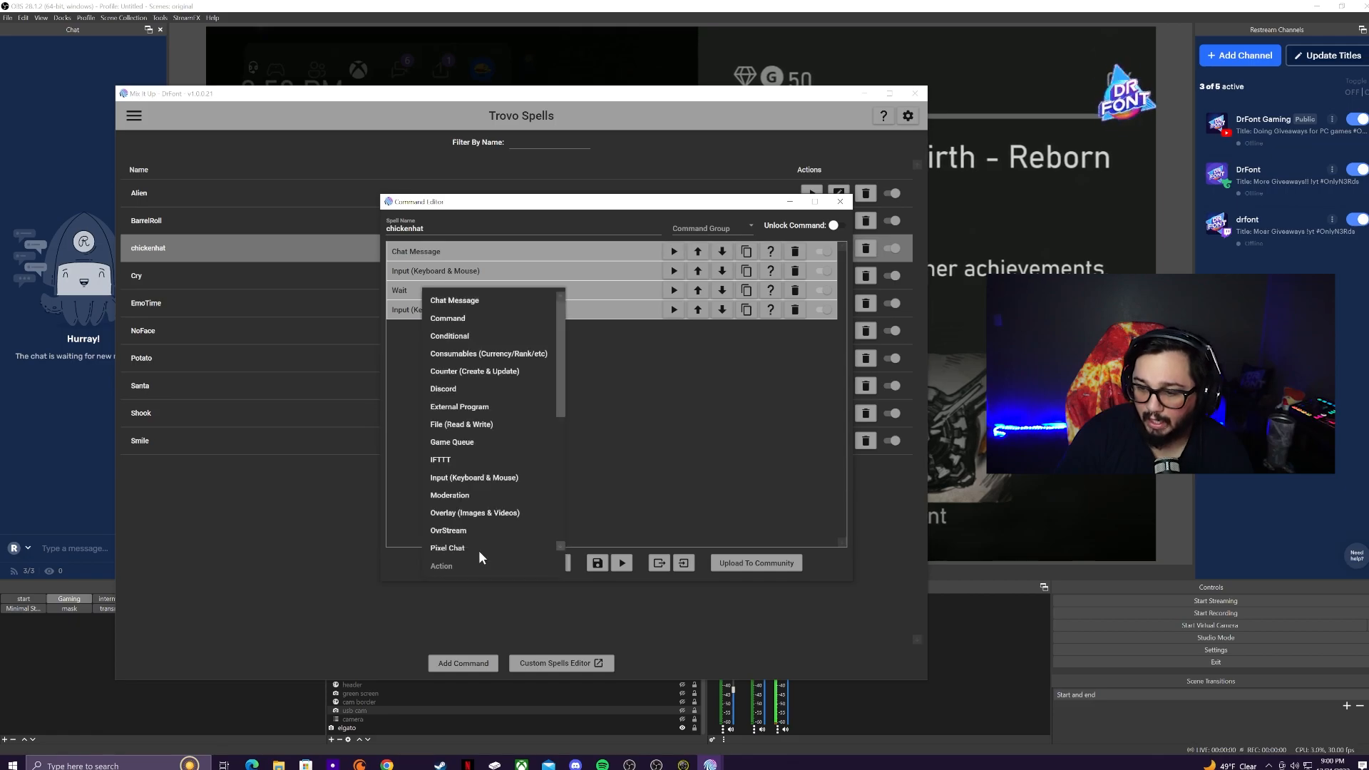
{"action": "left_click", "coordinate": [678, 438]}
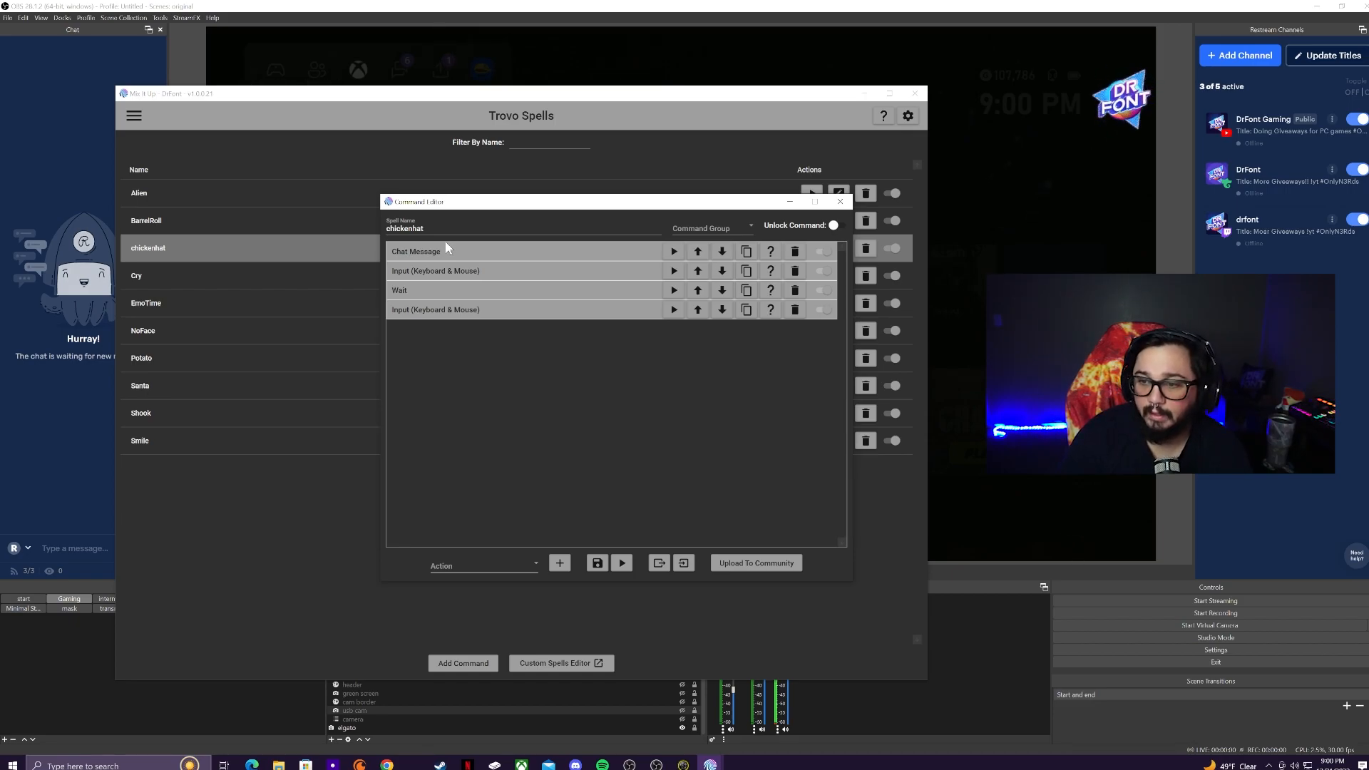
{"action": "left_click", "coordinate": [486, 565]}
{"action": "scroll", "coordinate": [497, 376], "scroll_direction": "down", "scroll_amount": 1}
{"action": "scroll", "coordinate": [490, 381], "scroll_direction": "up", "scroll_amount": 1}
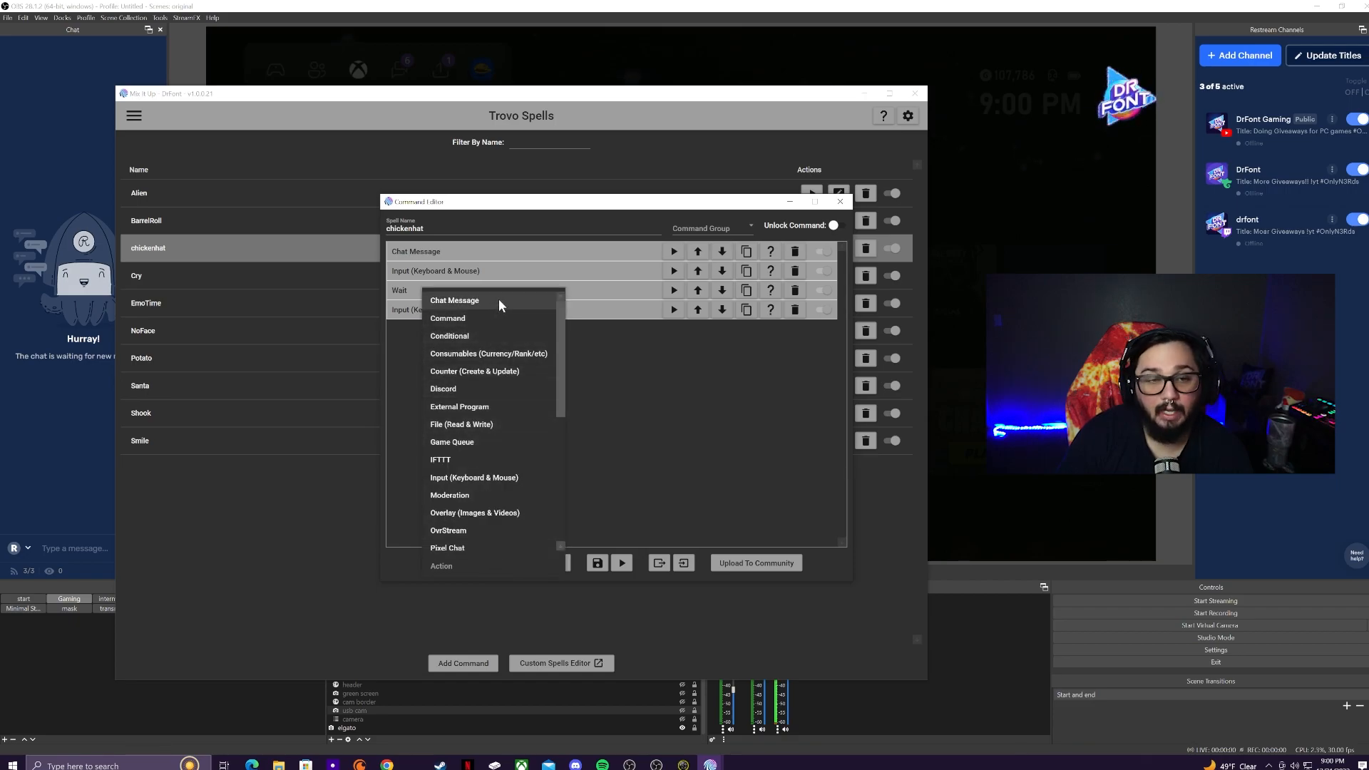
{"action": "left_click", "coordinate": [698, 382]}
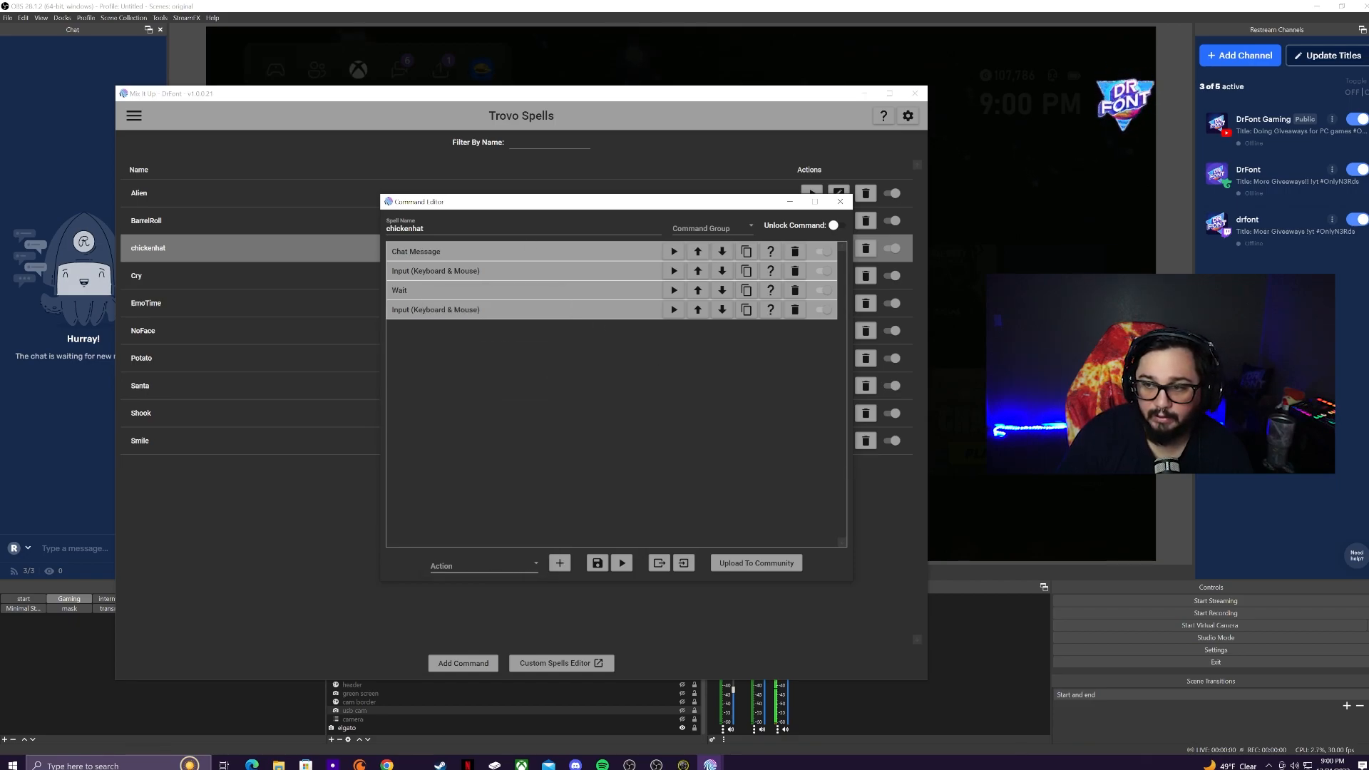
{"action": "left_click", "coordinate": [456, 252]}
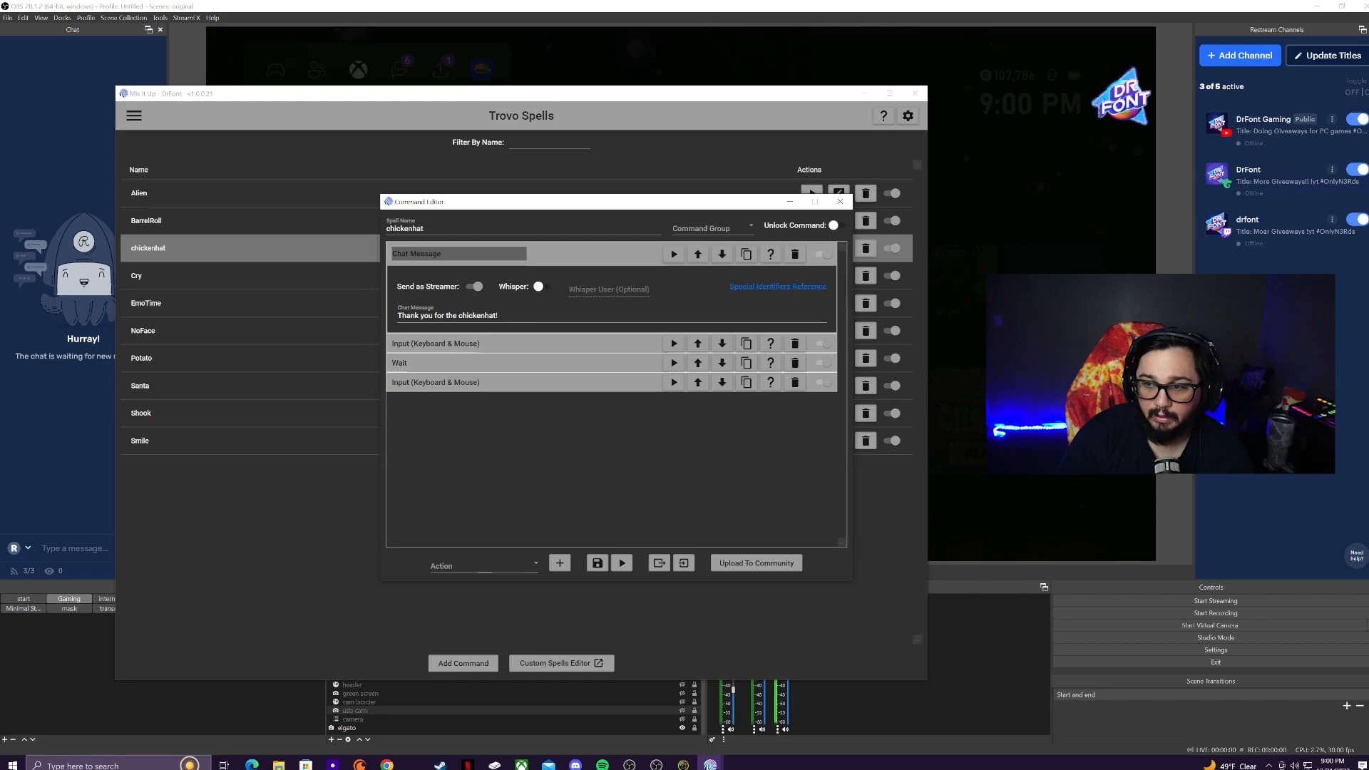
{"action": "left_click", "coordinate": [499, 565]}
{"action": "left_click", "coordinate": [647, 499]}
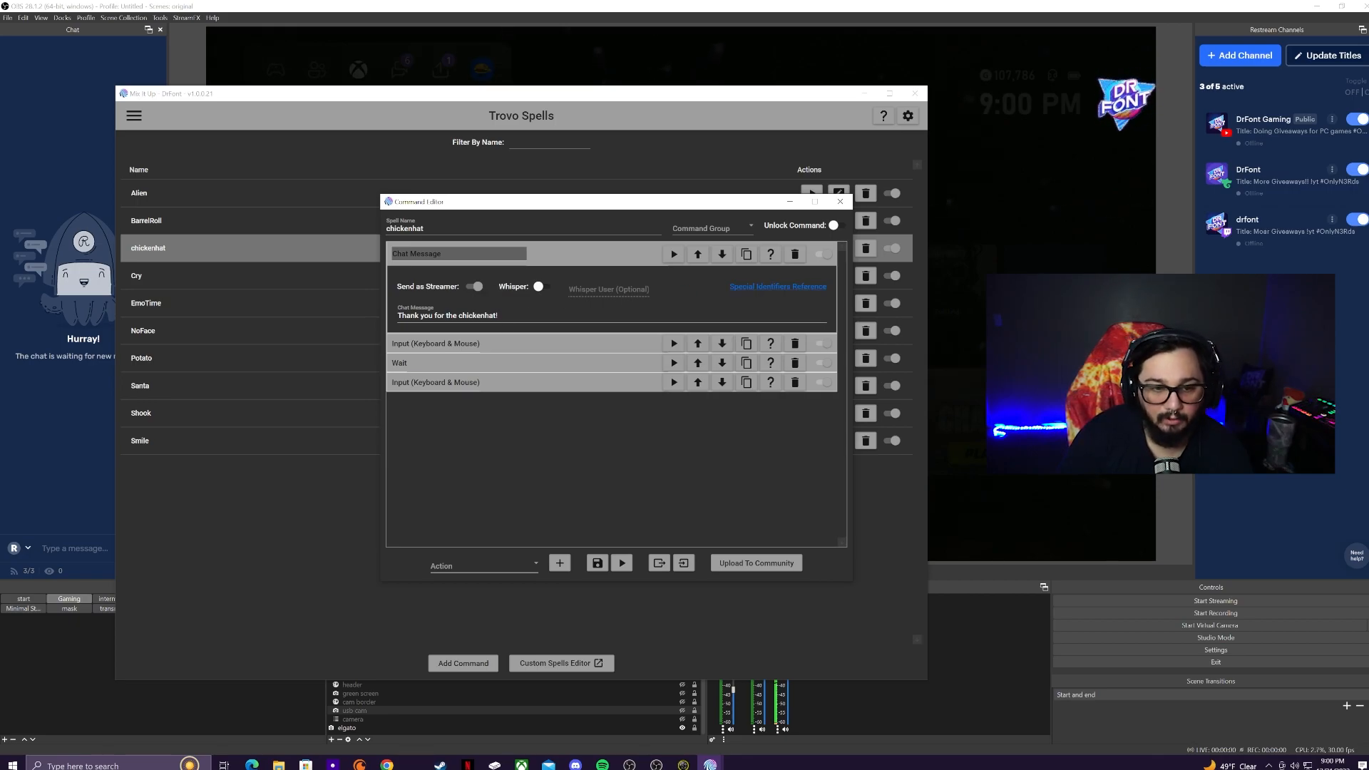
{"action": "left_click", "coordinate": [549, 256]}
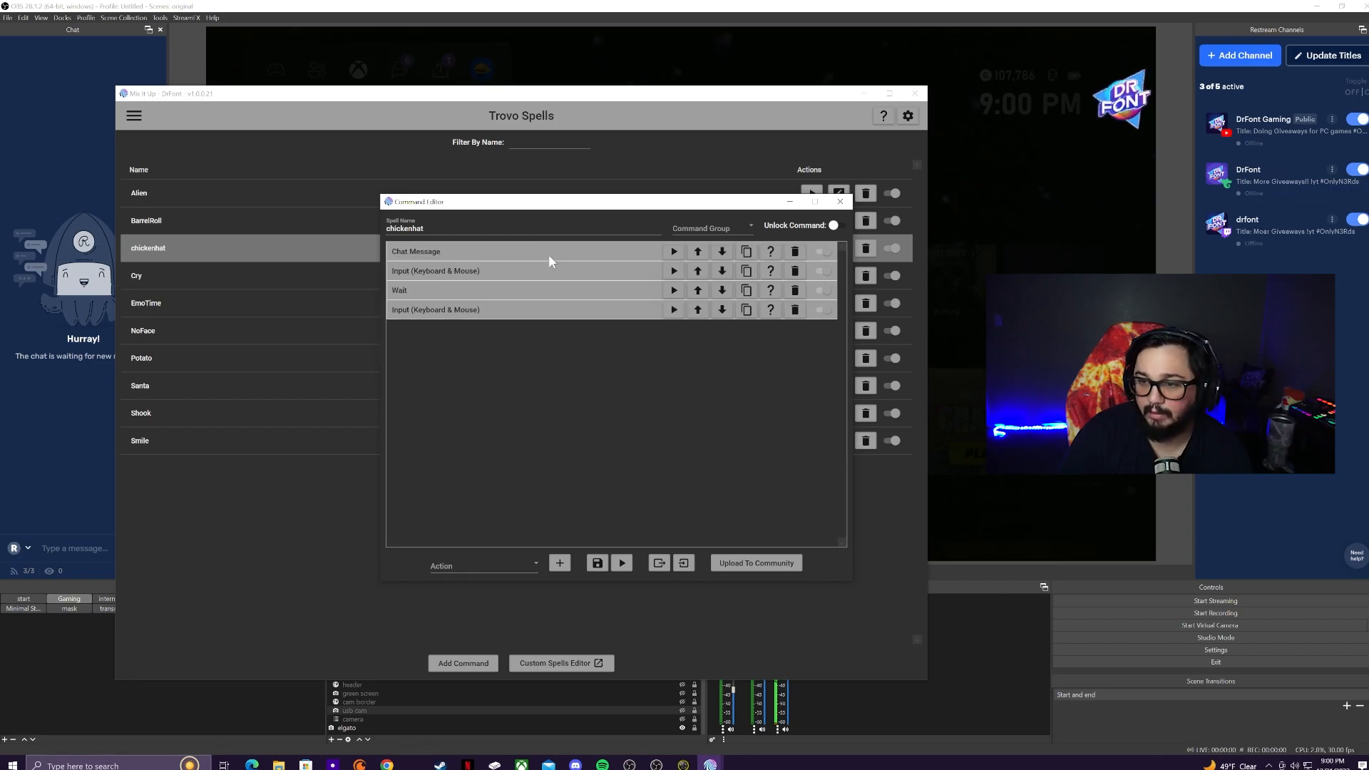
Step: Pick Input (Keyboard & Mouse) as action type and expand the keyboard input showing key 2 with Shift+Control
{"action": "left_click", "coordinate": [512, 567]}
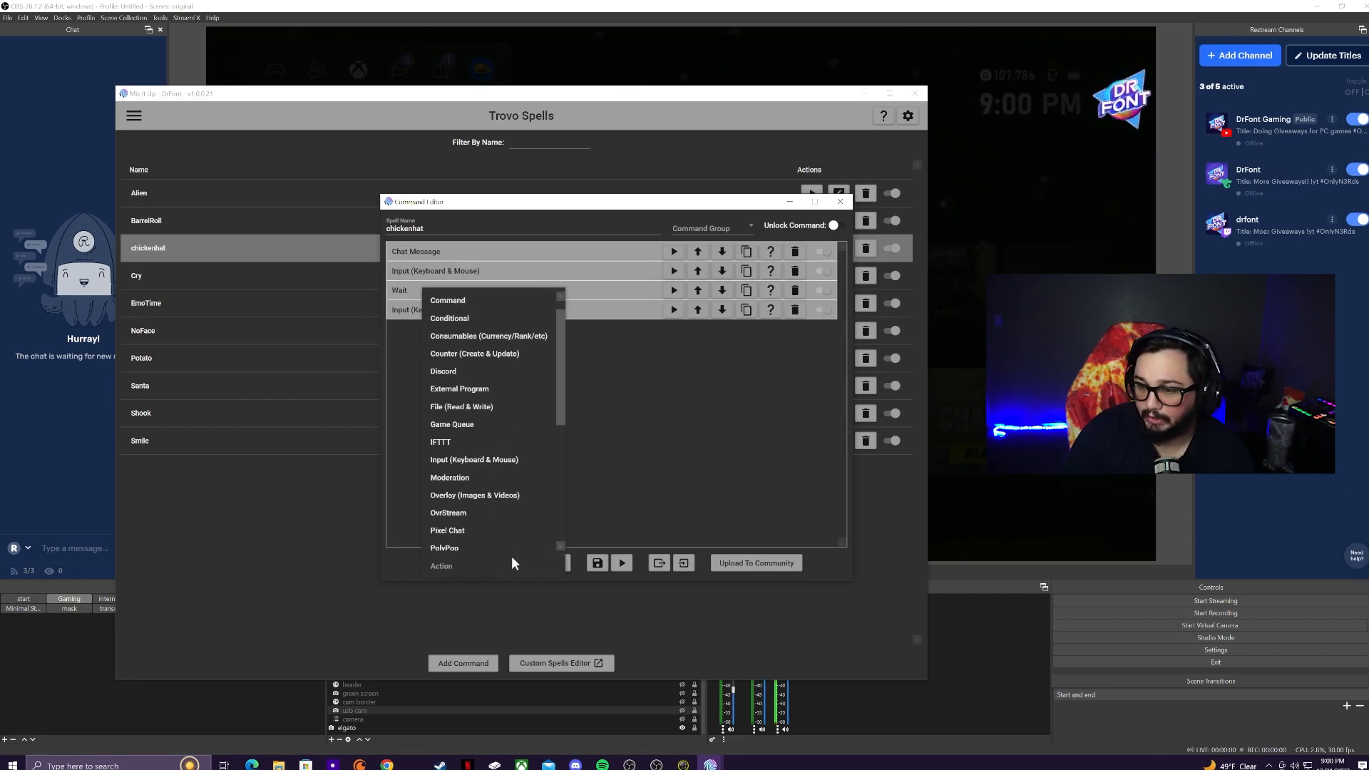
{"action": "scroll", "coordinate": [511, 554], "scroll_direction": "down", "scroll_amount": 5}
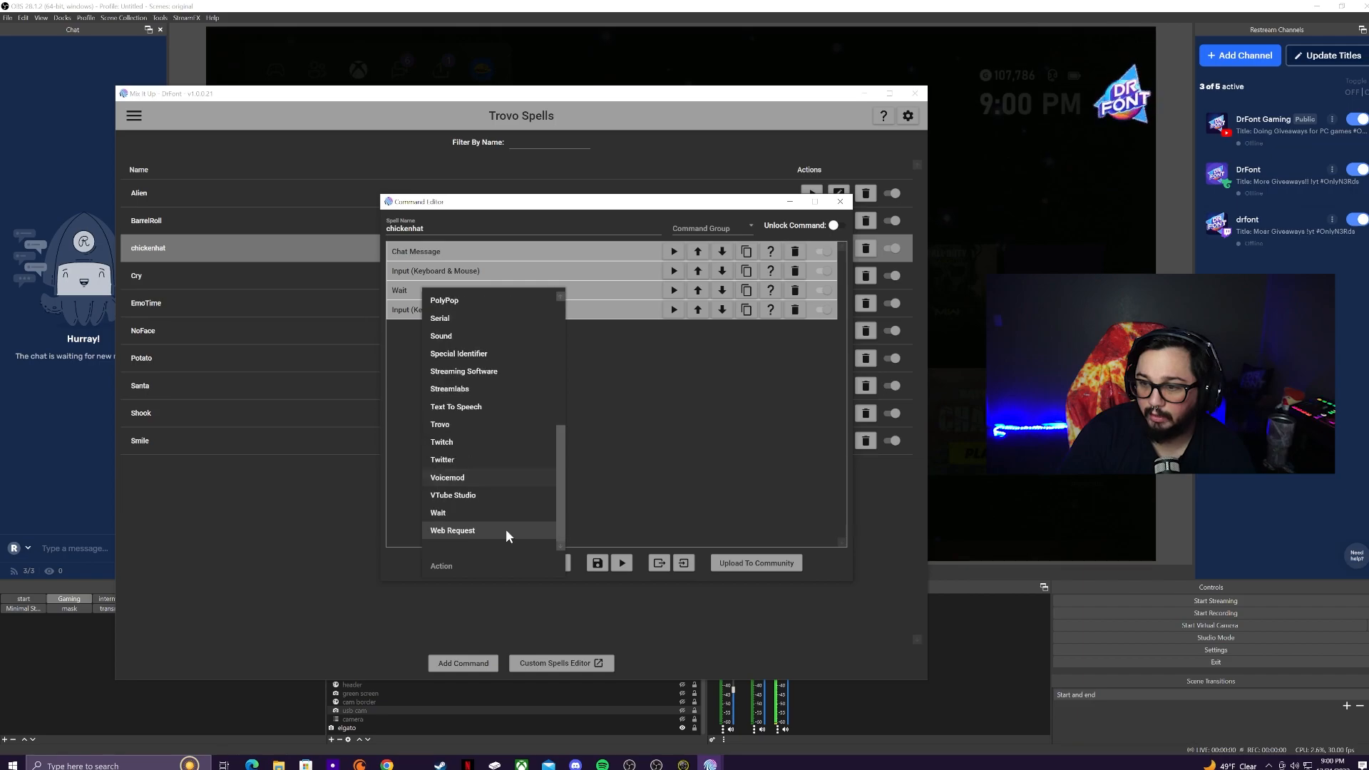
{"action": "scroll", "coordinate": [489, 439], "scroll_direction": "up", "scroll_amount": 3}
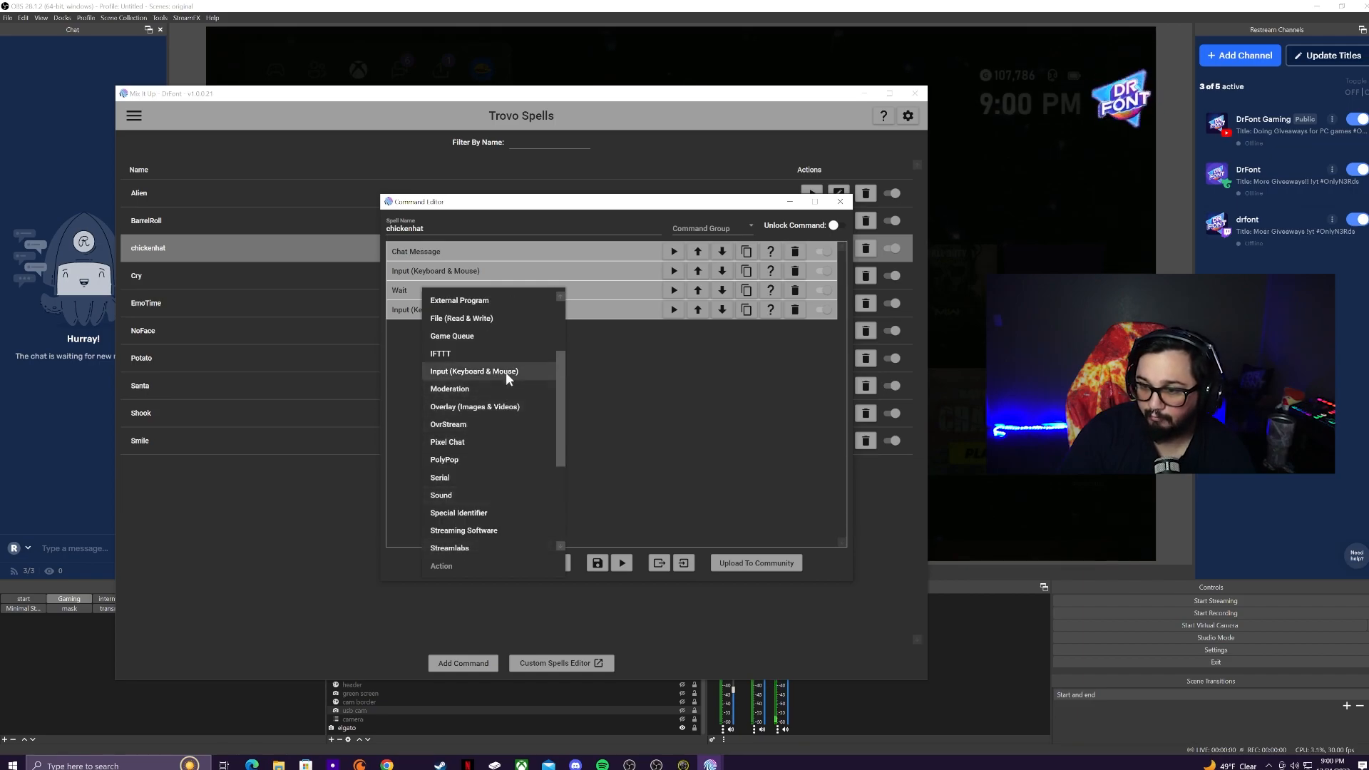
{"action": "left_click", "coordinate": [506, 371]}
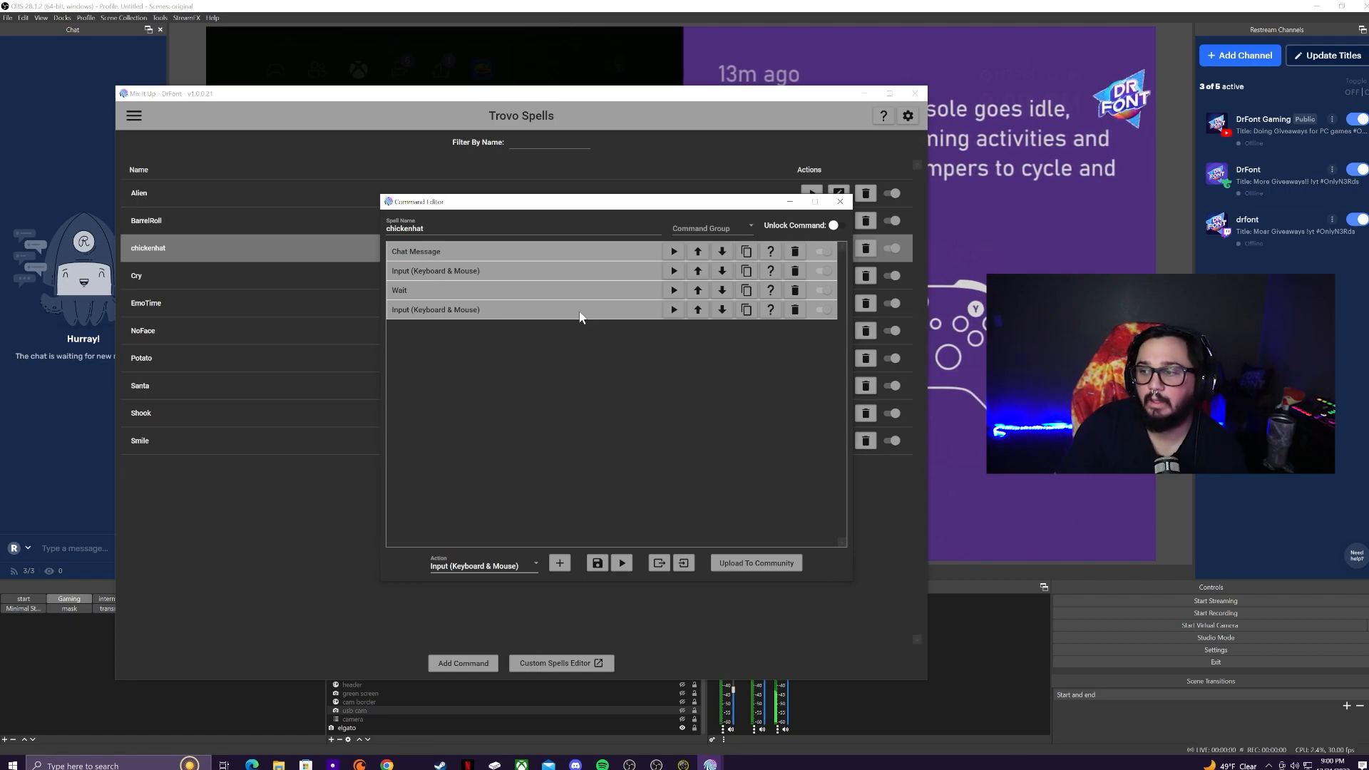
{"action": "left_click", "coordinate": [529, 275]}
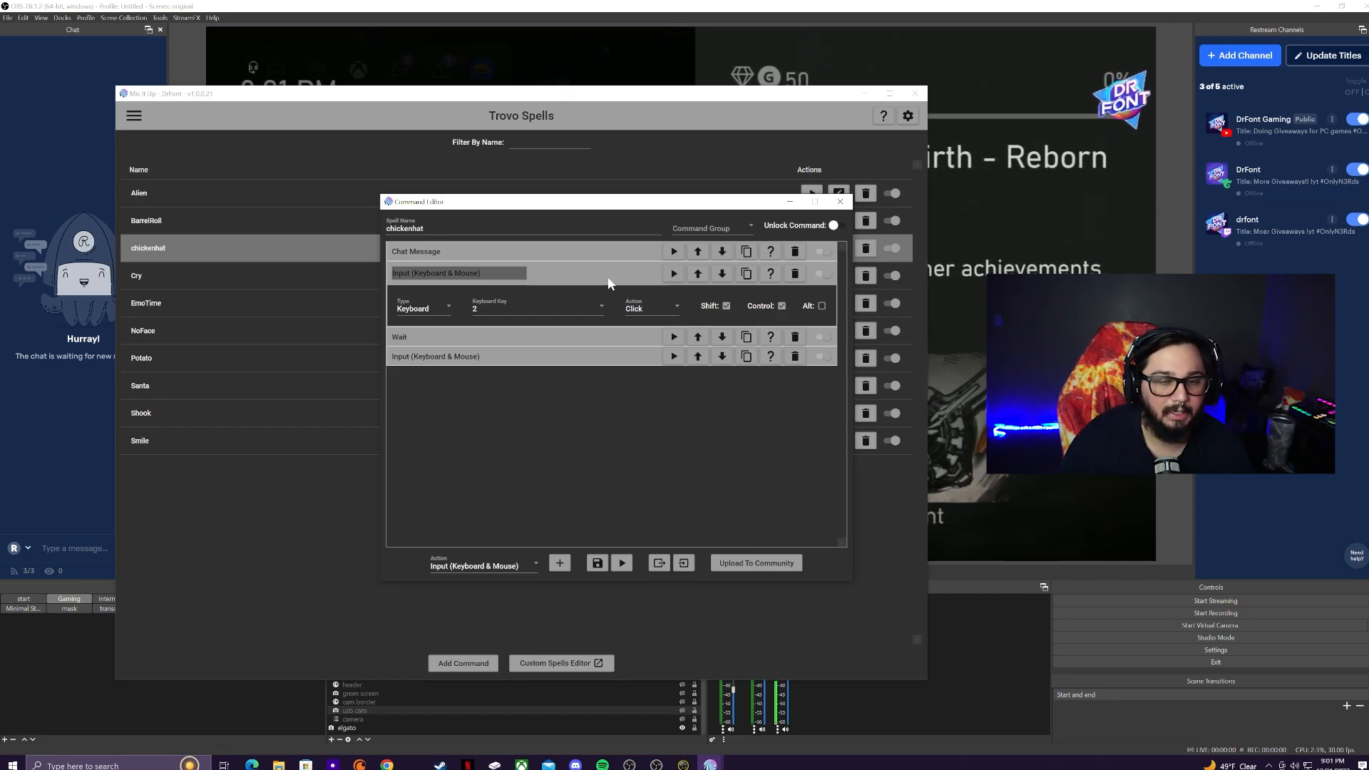
Step: Test the Shift+Control+2 key press, then delete the trailing keyboard input action
{"action": "left_click", "coordinate": [673, 275]}
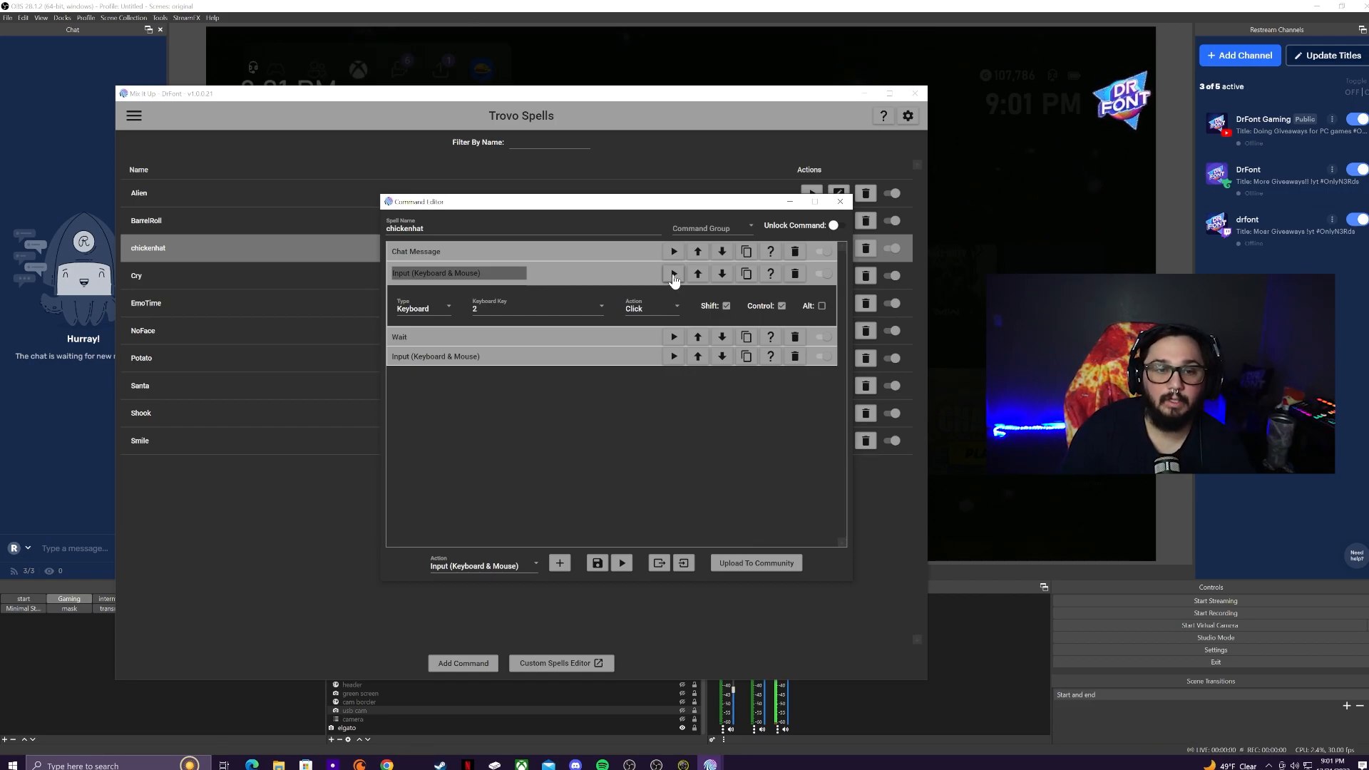
{"action": "left_click", "coordinate": [795, 358]}
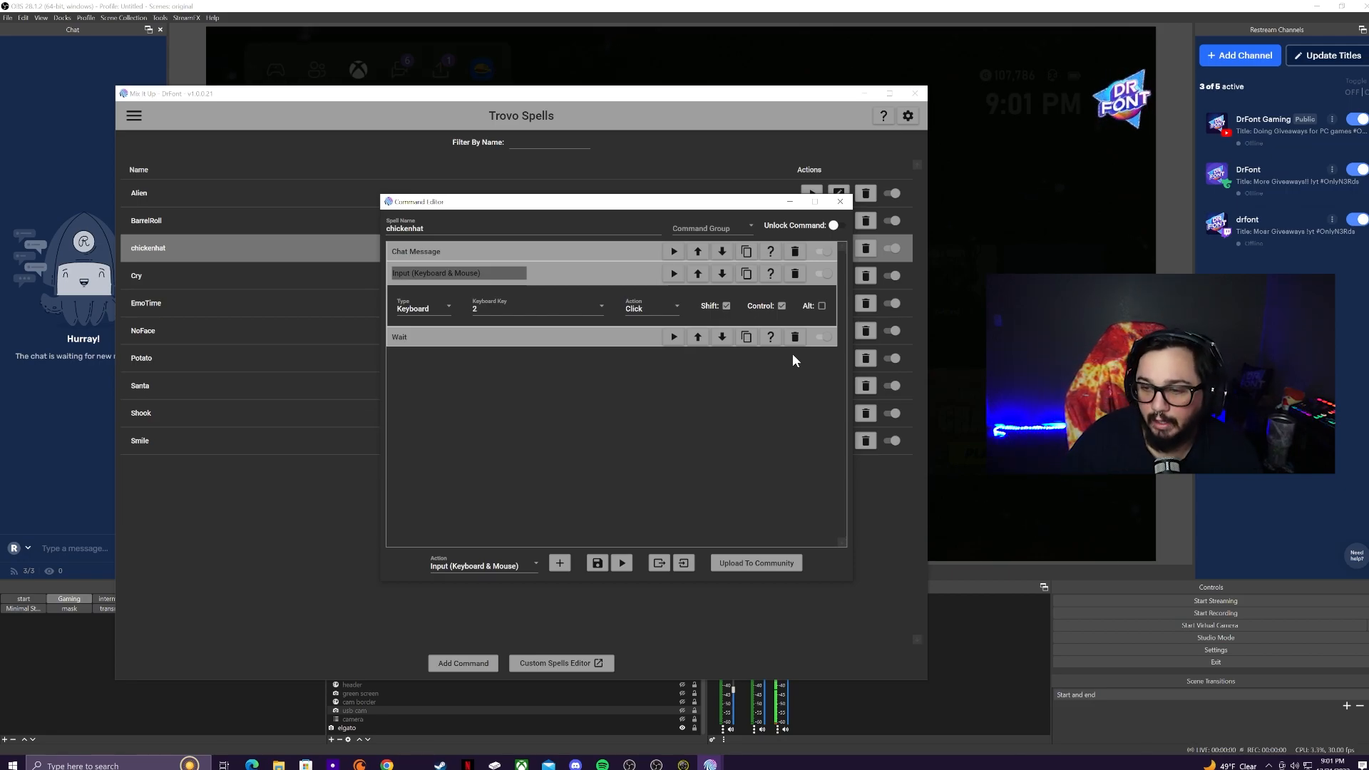
Step: Choose Wait as the action type, check its 90-second duration, and duplicate the keyboard input after it
{"action": "left_click", "coordinate": [499, 568]}
{"action": "scroll", "coordinate": [499, 499], "scroll_direction": "down", "scroll_amount": 2}
{"action": "left_click", "coordinate": [469, 512]}
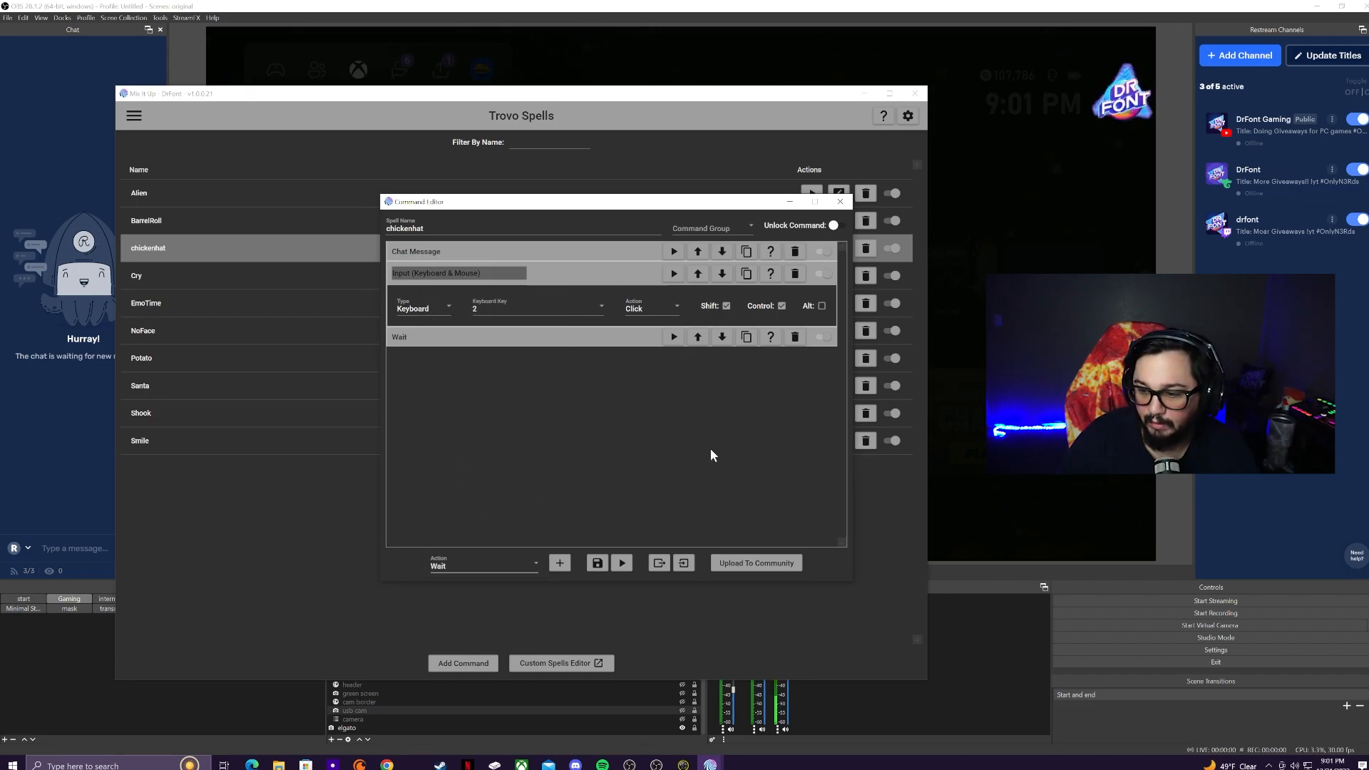
{"action": "left_click", "coordinate": [493, 338]}
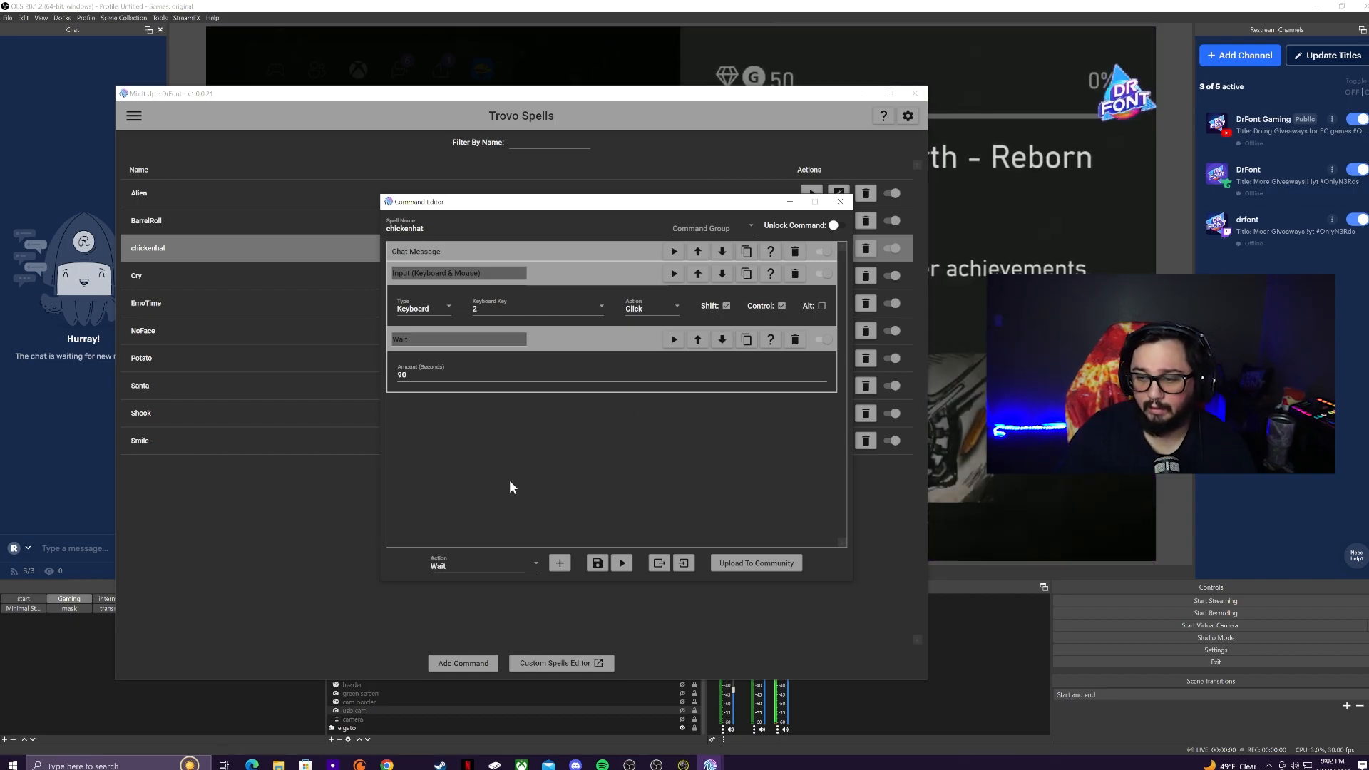
{"action": "left_click", "coordinate": [747, 274]}
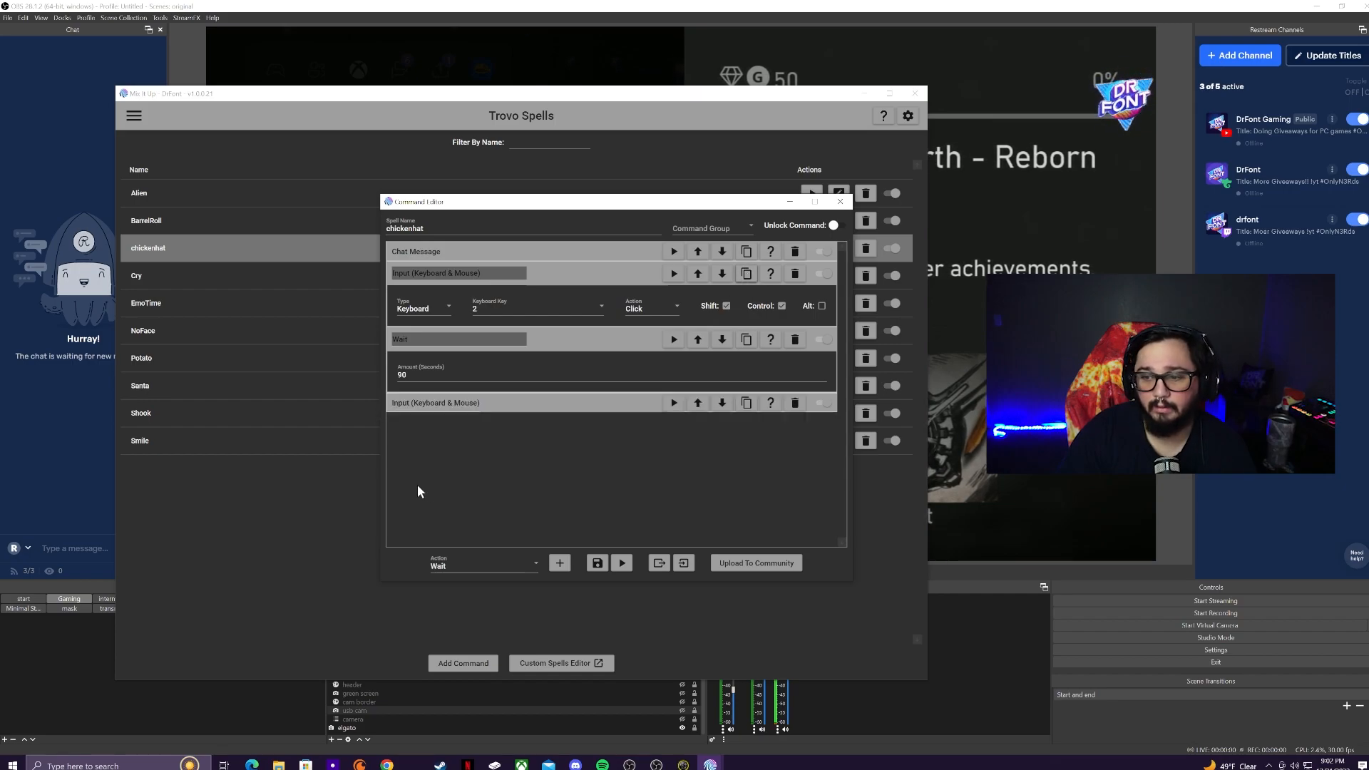
{"action": "left_click", "coordinate": [422, 405]}
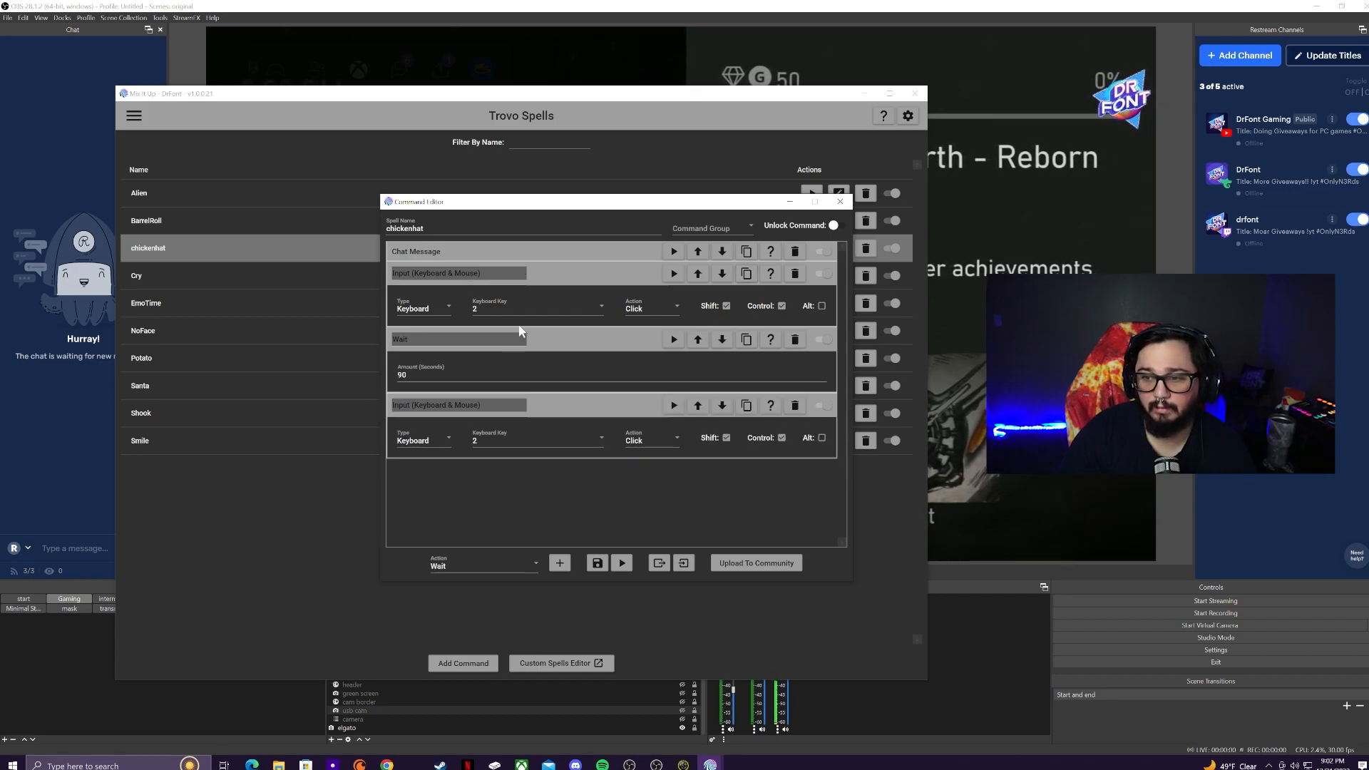
Step: Test-run the whole chickenhat spell, then close its Command Editor
{"action": "left_click", "coordinate": [620, 564]}
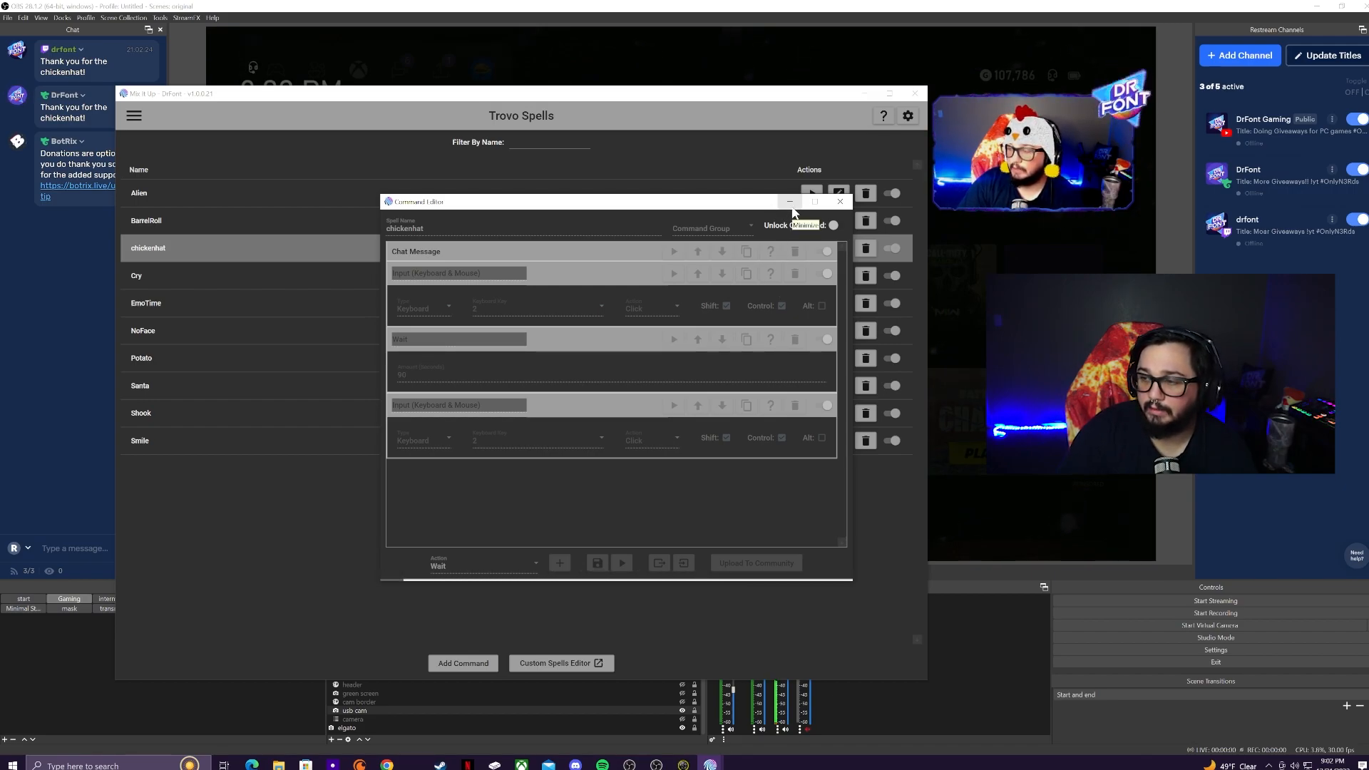
{"action": "left_click", "coordinate": [840, 201]}
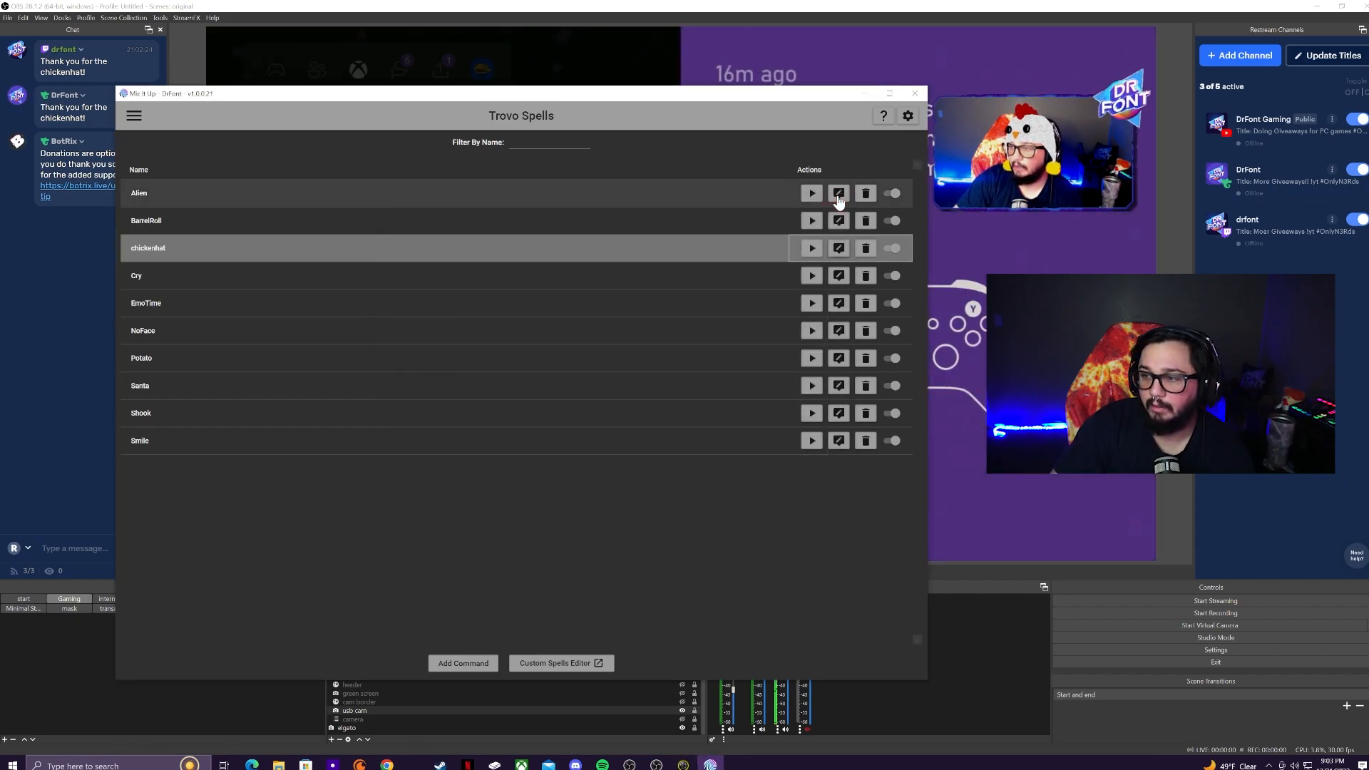
Step: Test-fire BarrelRoll, shrink and reposition the spells window, then minimize Mix It Up
{"action": "left_click", "coordinate": [811, 249]}
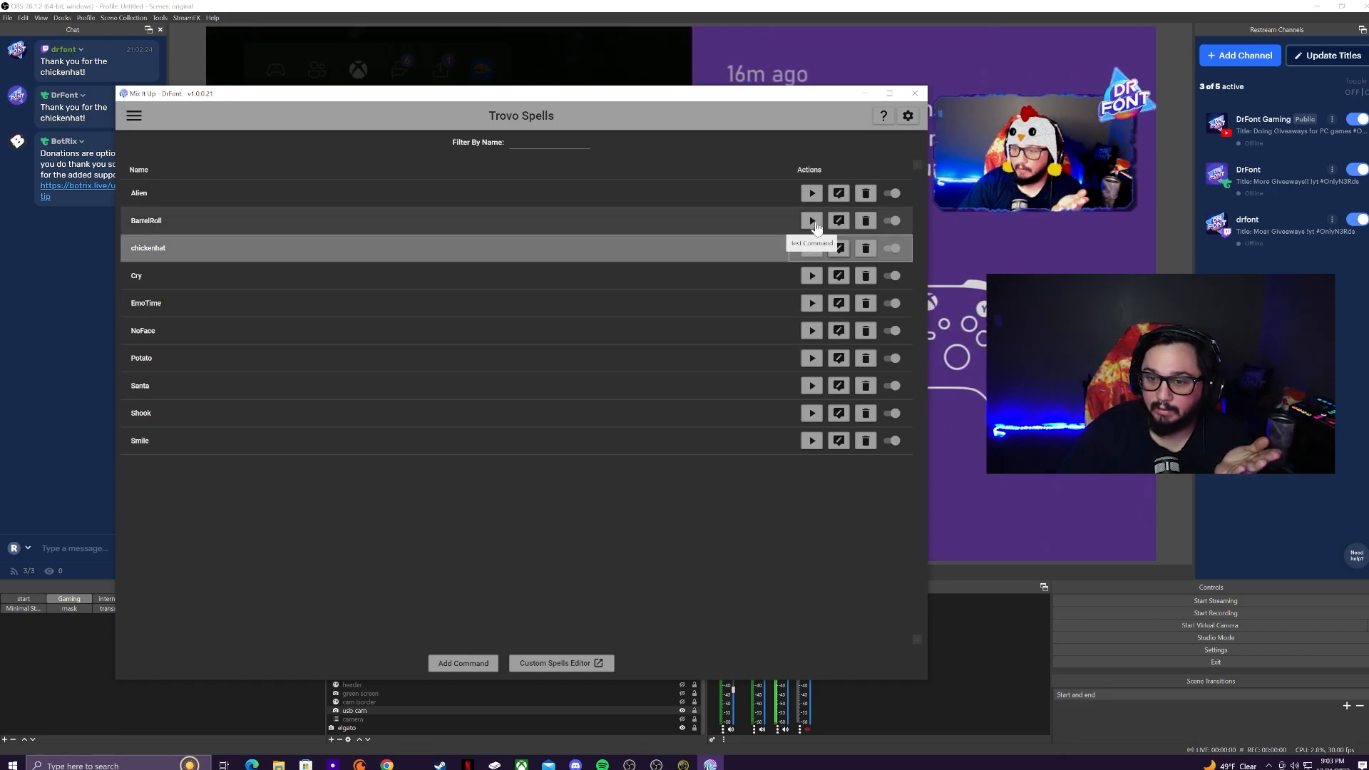
{"action": "left_click", "coordinate": [811, 221]}
{"action": "left_click_drag", "start_coordinate": [844, 100], "coordinate": [889, 240]}
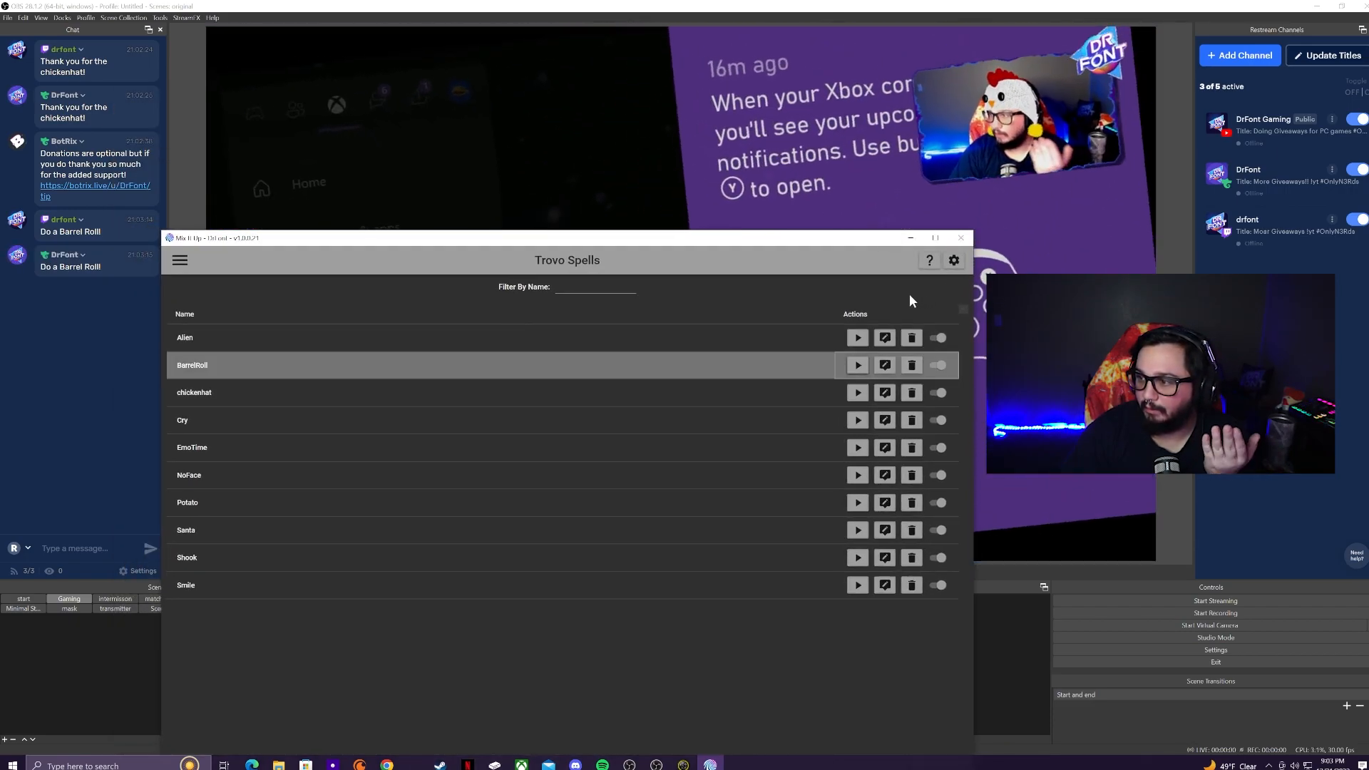
{"action": "mouse_move", "coordinate": [868, 230]}
{"action": "left_mouse_down"}
{"action": "mouse_move", "coordinate": [866, 303]}
{"action": "mouse_move", "coordinate": [851, 219]}
{"action": "left_mouse_up"}
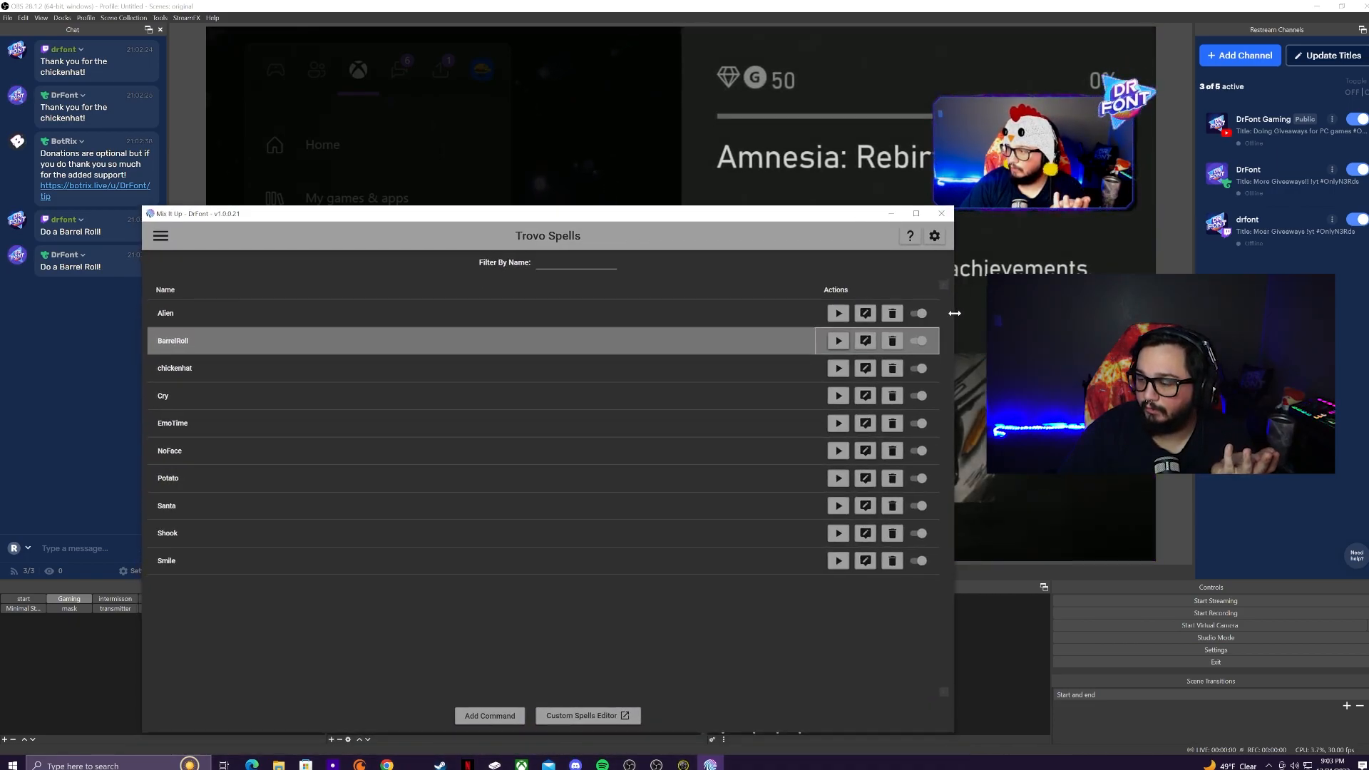
{"action": "left_click_drag", "start_coordinate": [954, 313], "coordinate": [824, 313]}
{"action": "left_click_drag", "start_coordinate": [574, 219], "coordinate": [647, 145]}
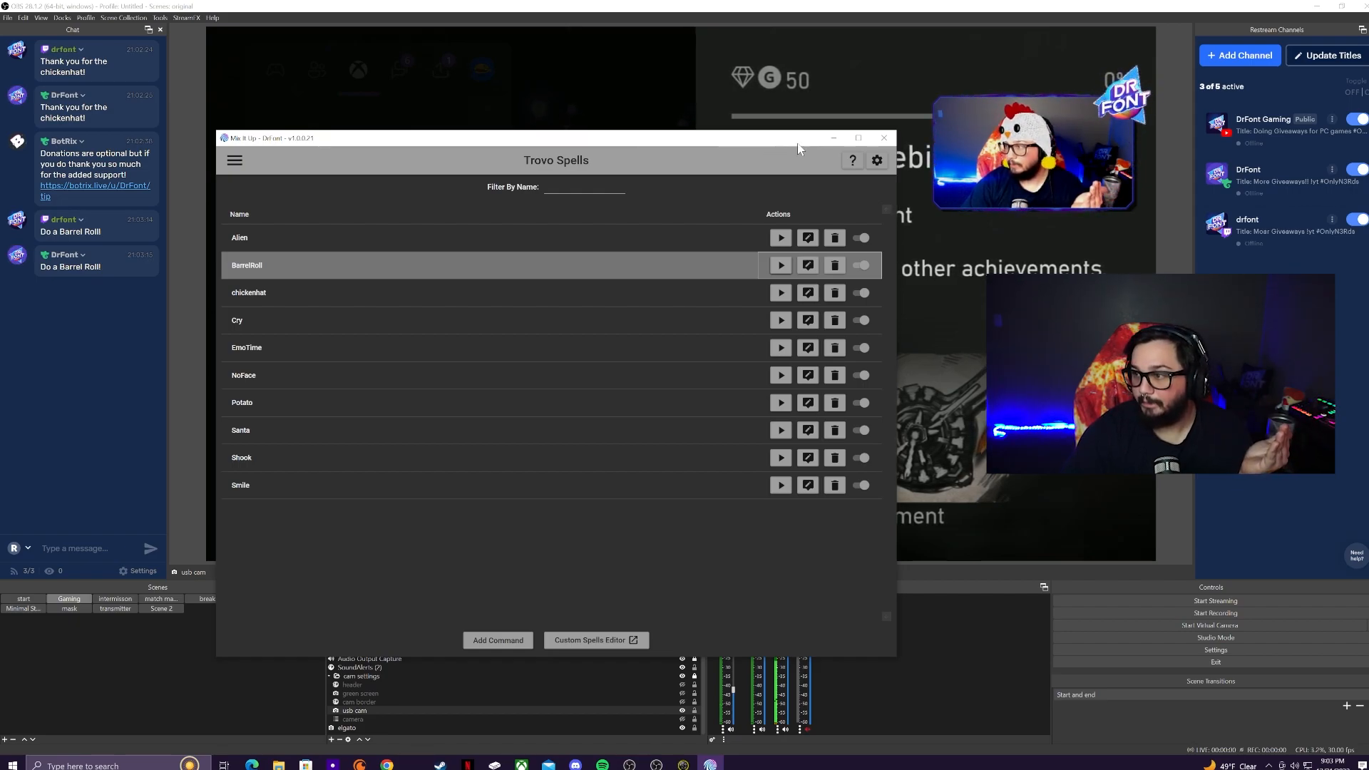
{"action": "left_click", "coordinate": [836, 139]}
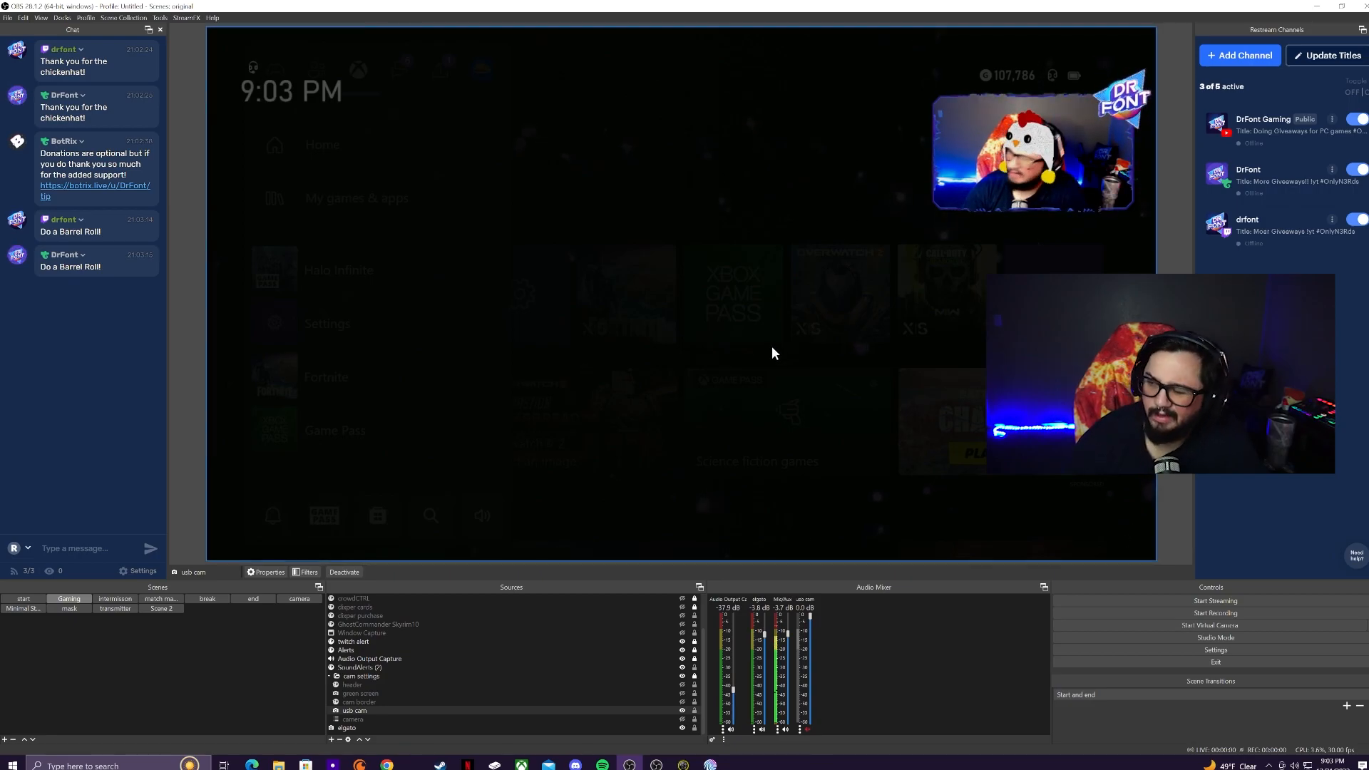
Step: Preview the Gaming scene's flip filter on and off, close Filters, and bring back Mix It Up
{"action": "right_click", "coordinate": [79, 606]}
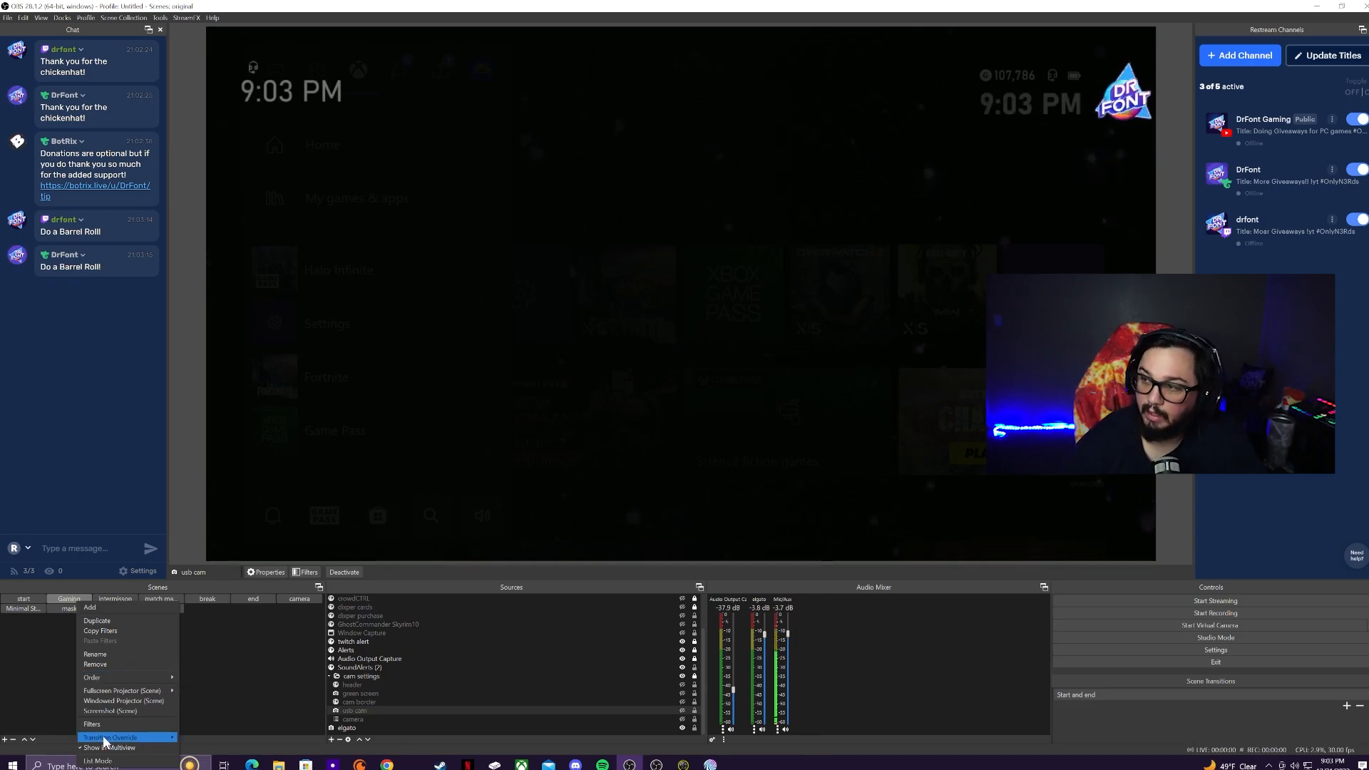
{"action": "mouse_move", "coordinate": [105, 739]}
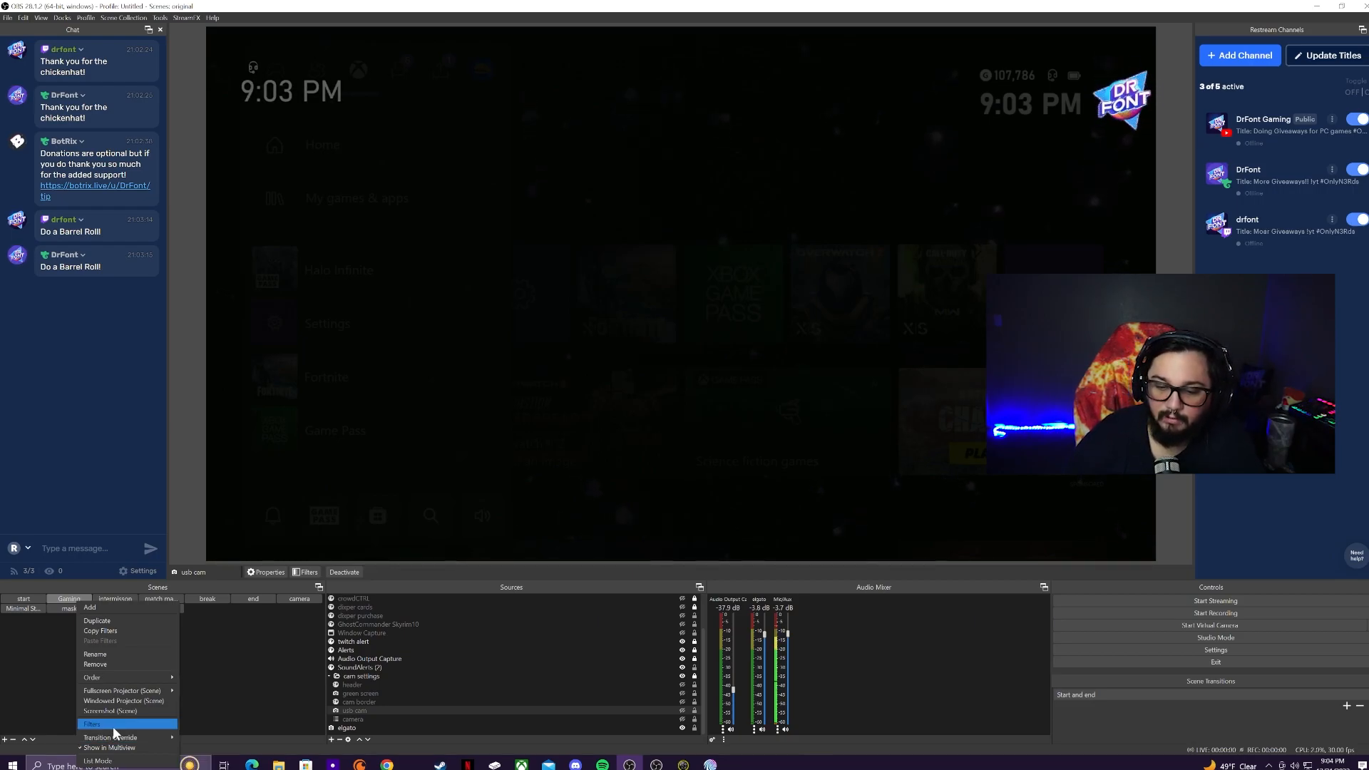
{"action": "left_click", "coordinate": [113, 726]}
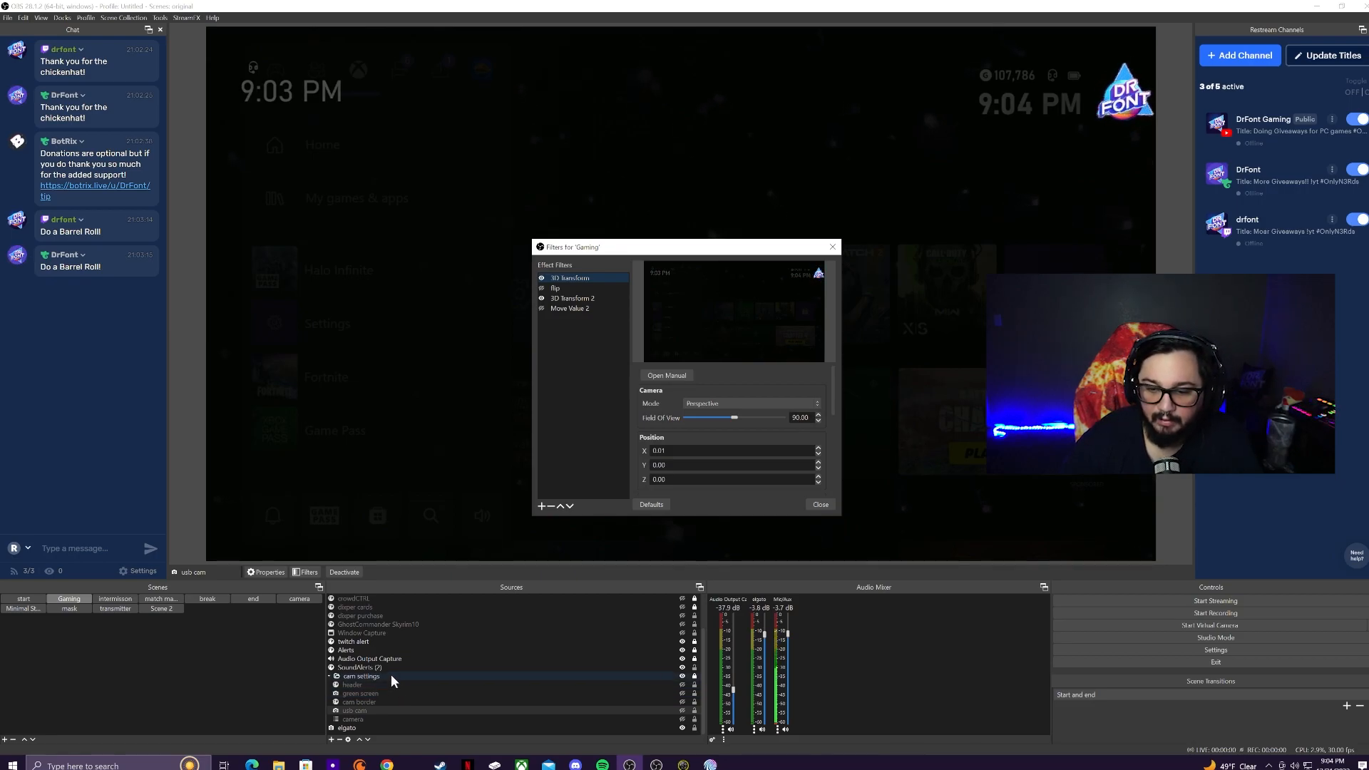
{"action": "left_click", "coordinate": [541, 288]}
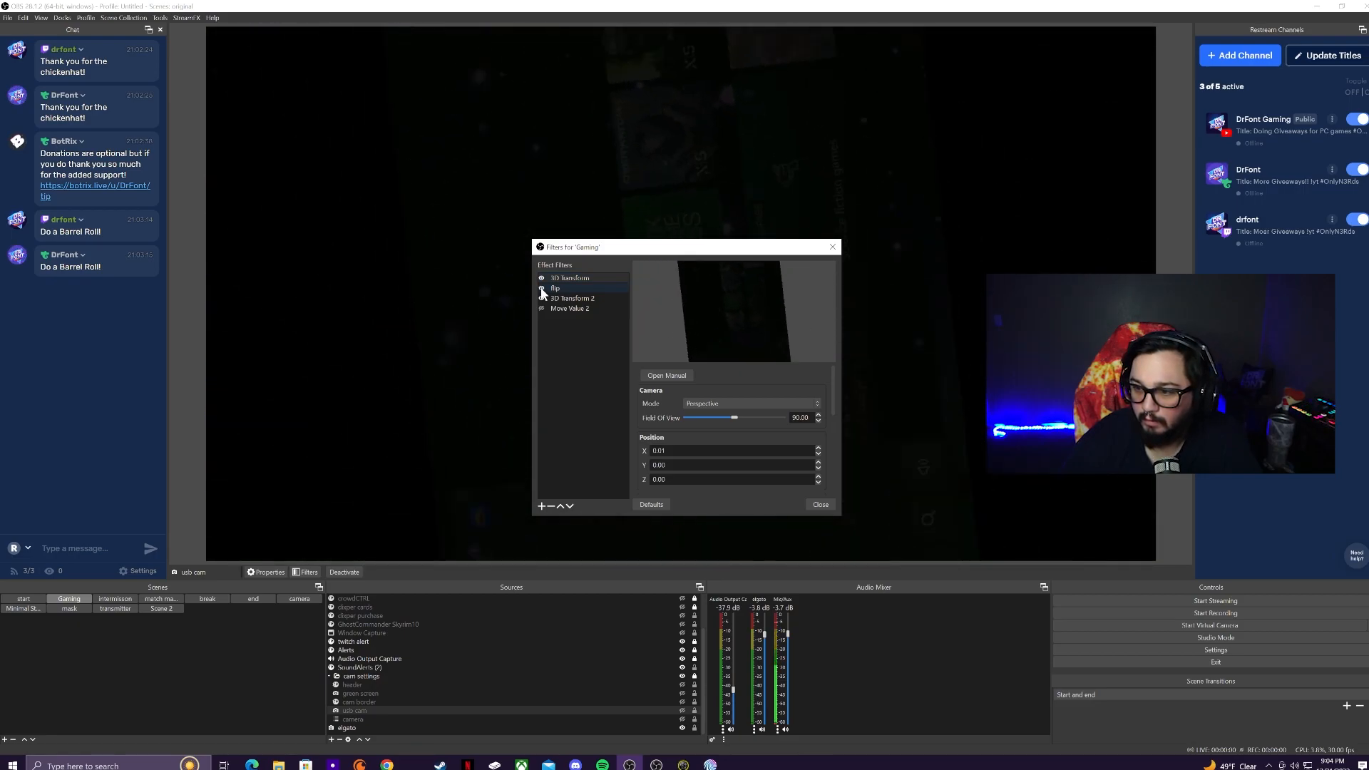
{"action": "left_click", "coordinate": [541, 288]}
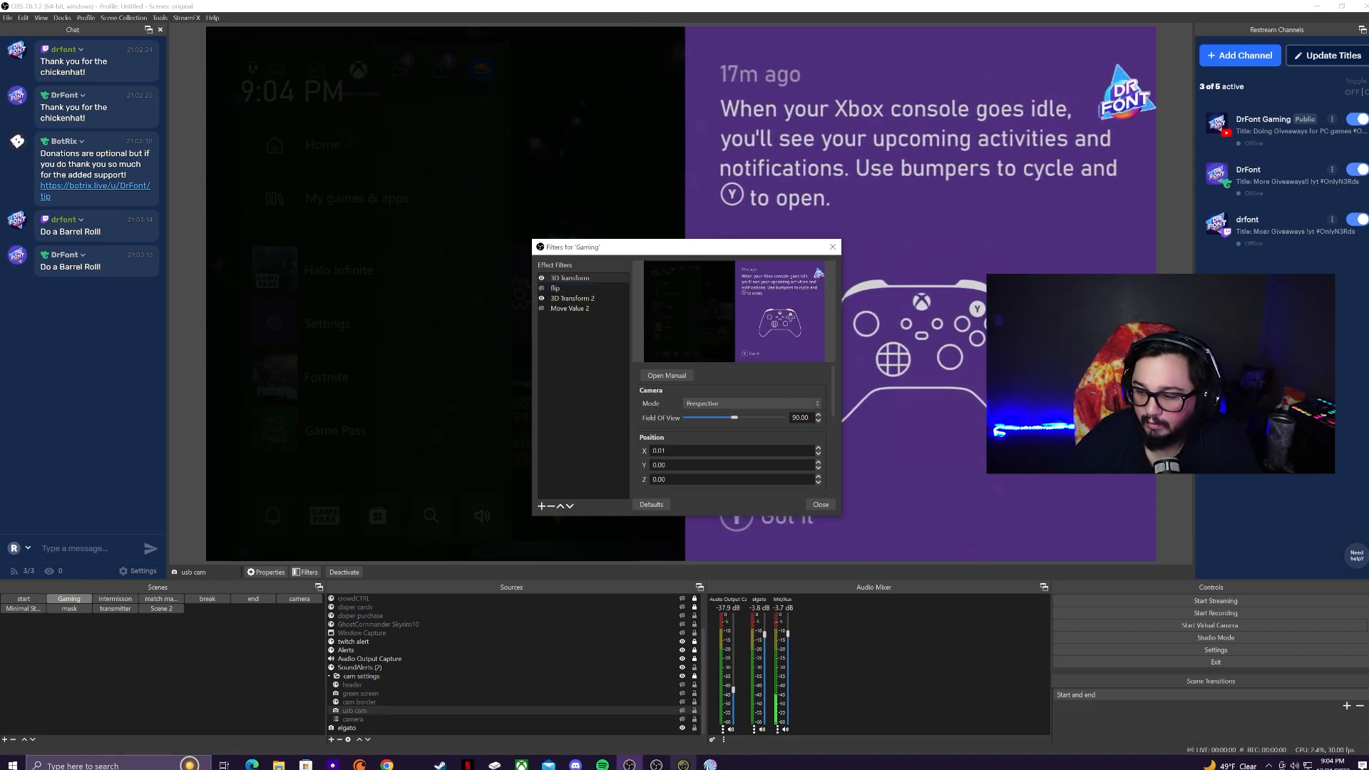
{"action": "left_click", "coordinate": [821, 504]}
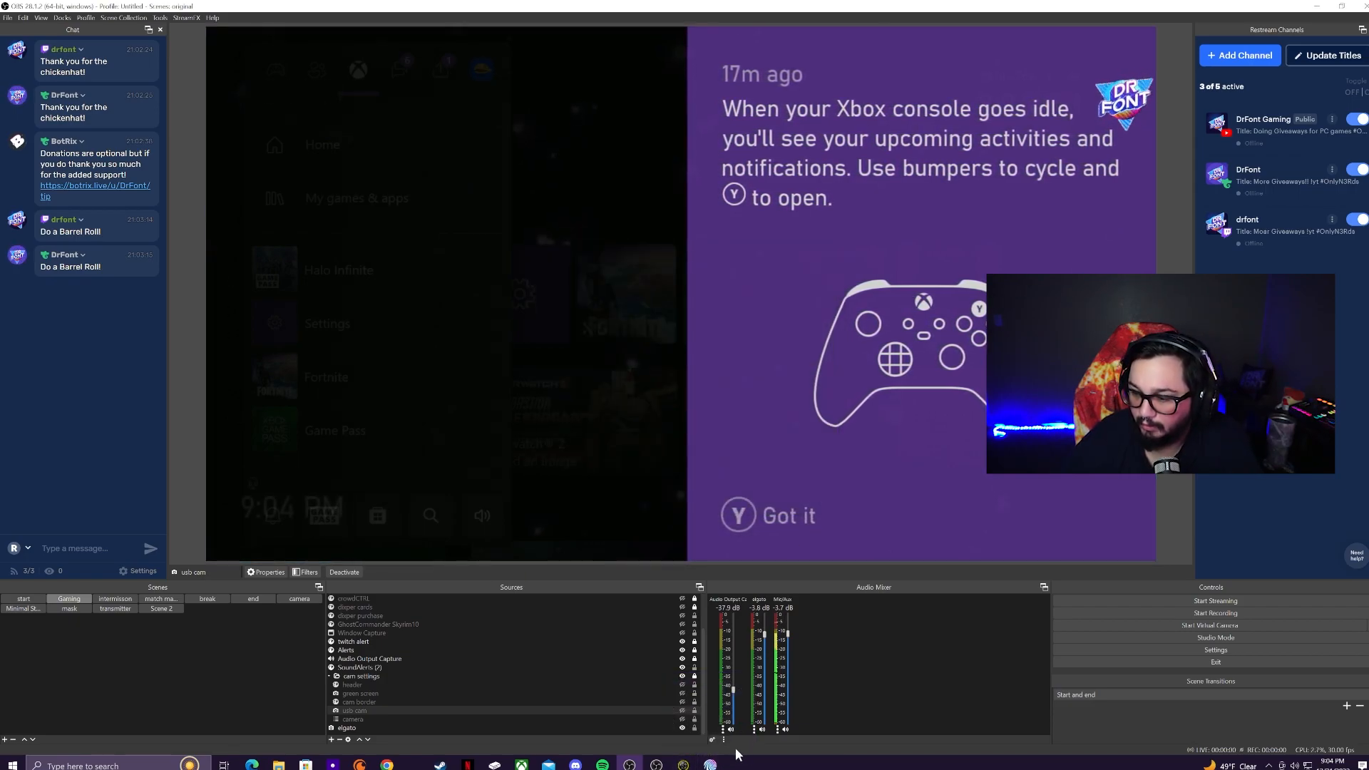
{"action": "left_click", "coordinate": [710, 764]}
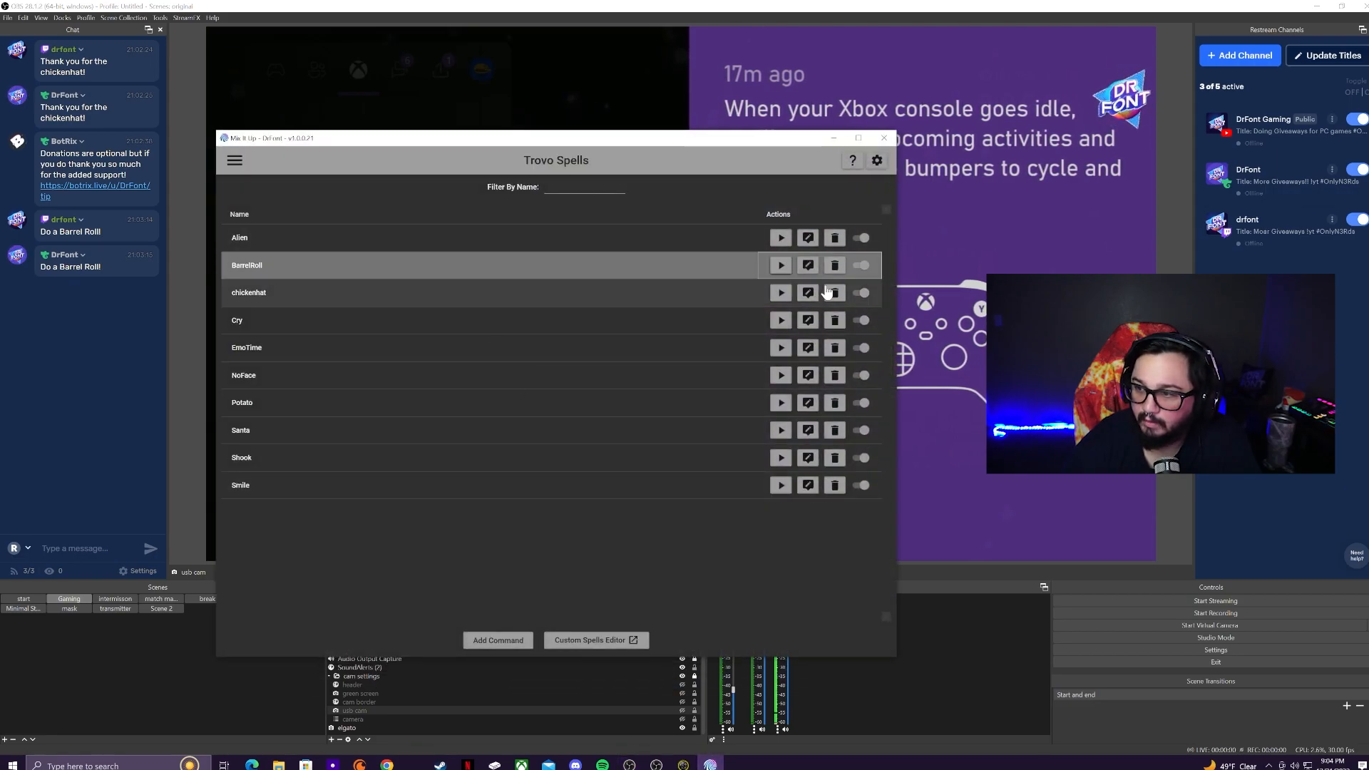
Step: Open BarrelRoll's editor, choose Streaming Software, and expand the Gaming flip-filter action
{"action": "left_click", "coordinate": [808, 265]}
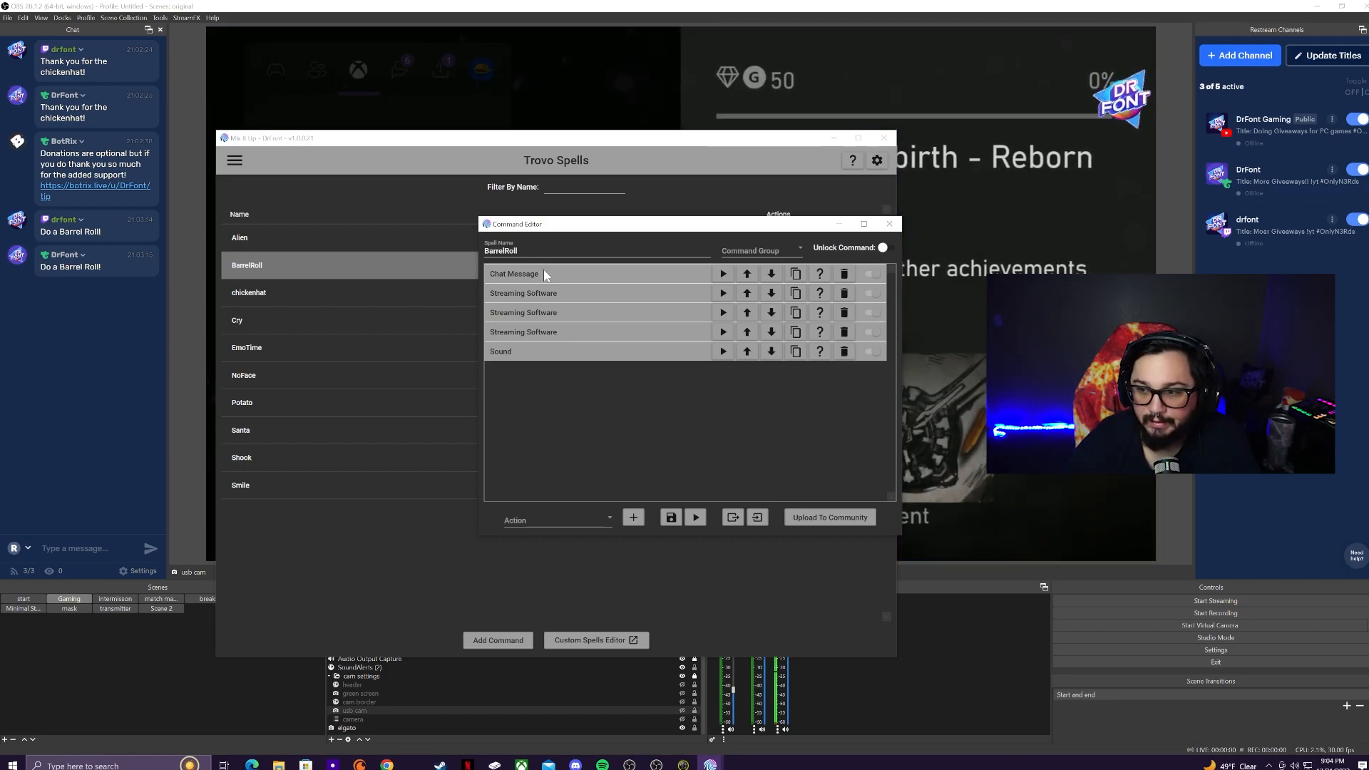
{"action": "left_click", "coordinate": [558, 519]}
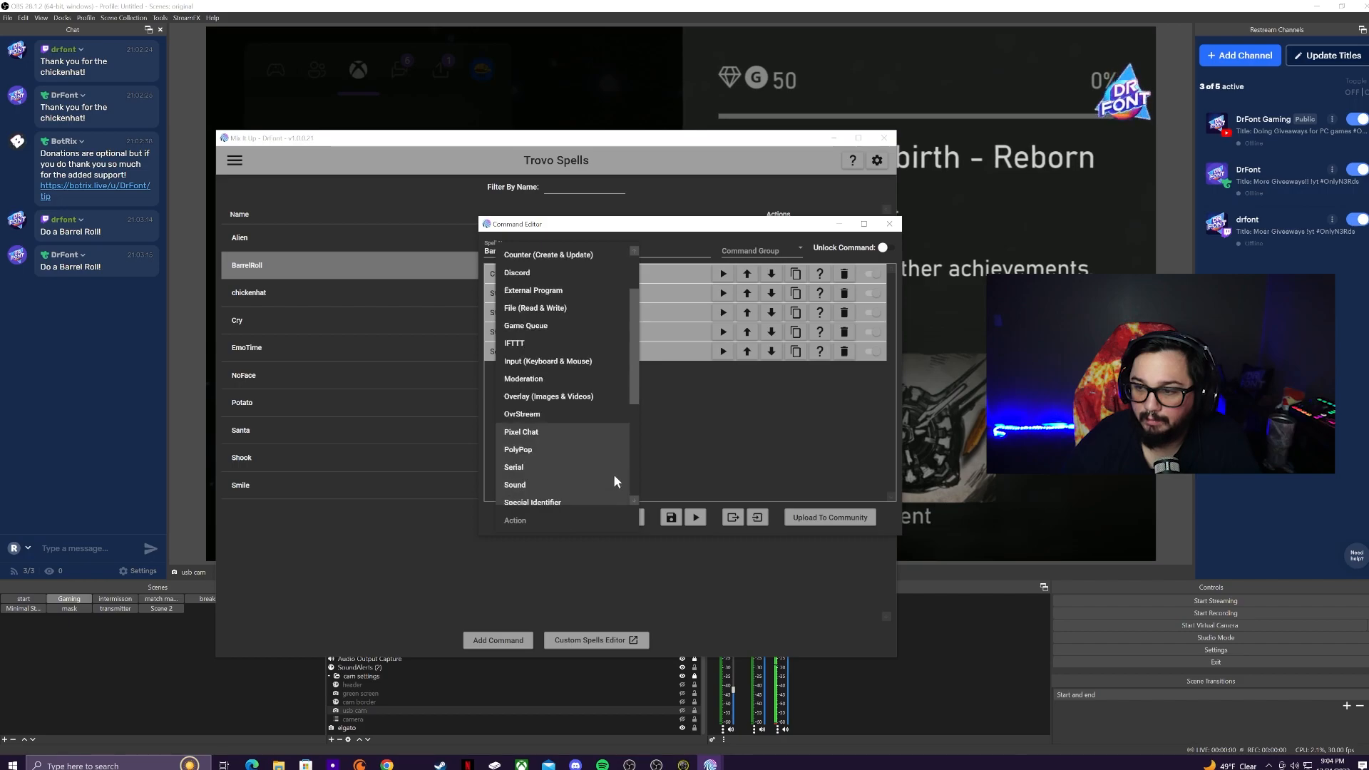
{"action": "scroll", "coordinate": [554, 485], "scroll_direction": "down", "scroll_amount": 1}
{"action": "scroll", "coordinate": [562, 482], "scroll_direction": "down", "scroll_amount": 3}
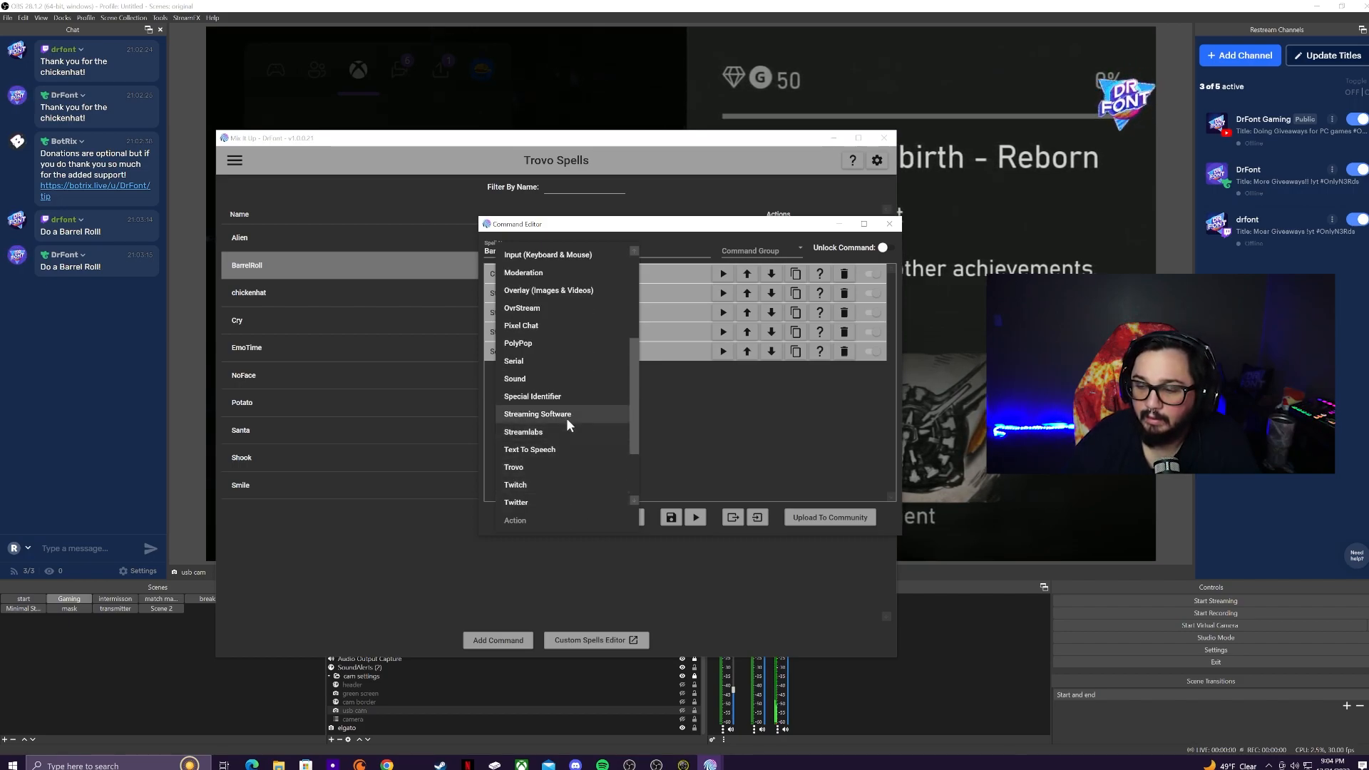
{"action": "left_click", "coordinate": [566, 418]}
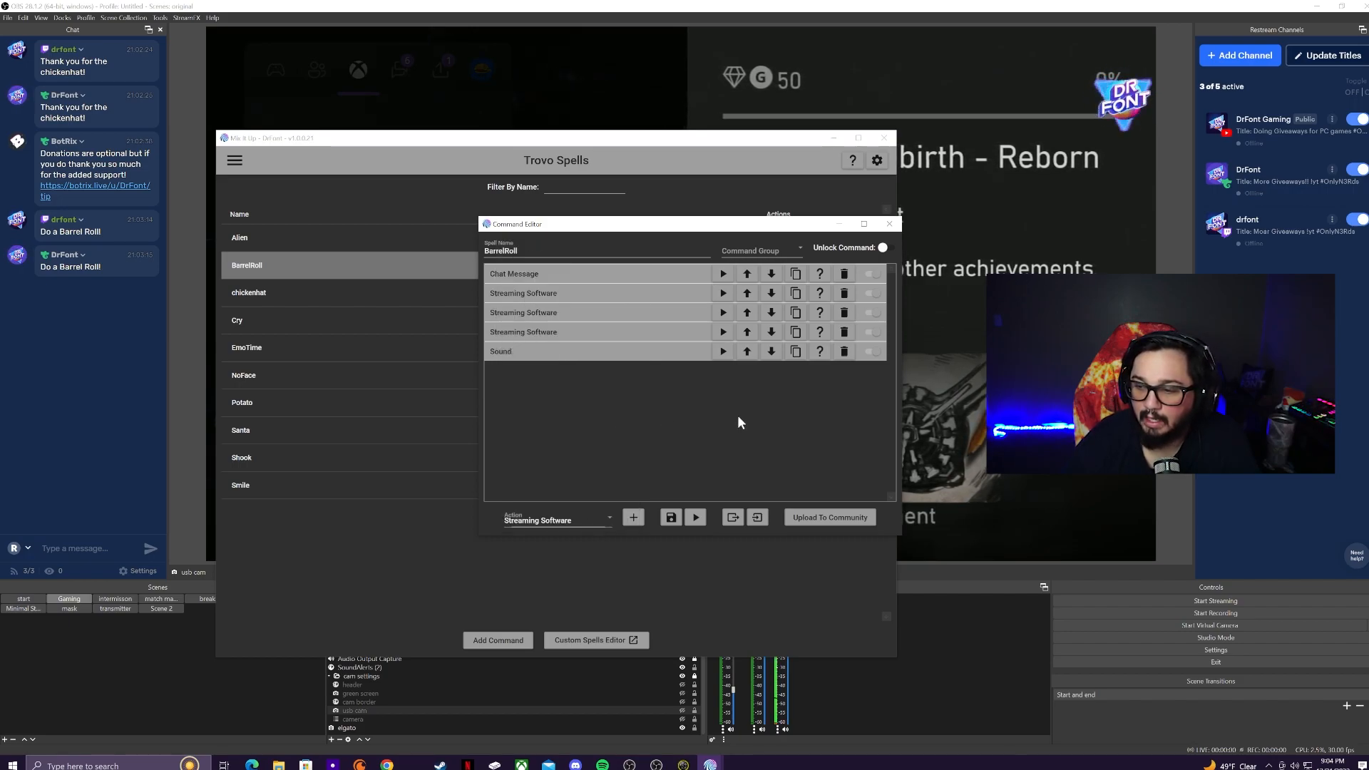
{"action": "left_click", "coordinate": [556, 298]}
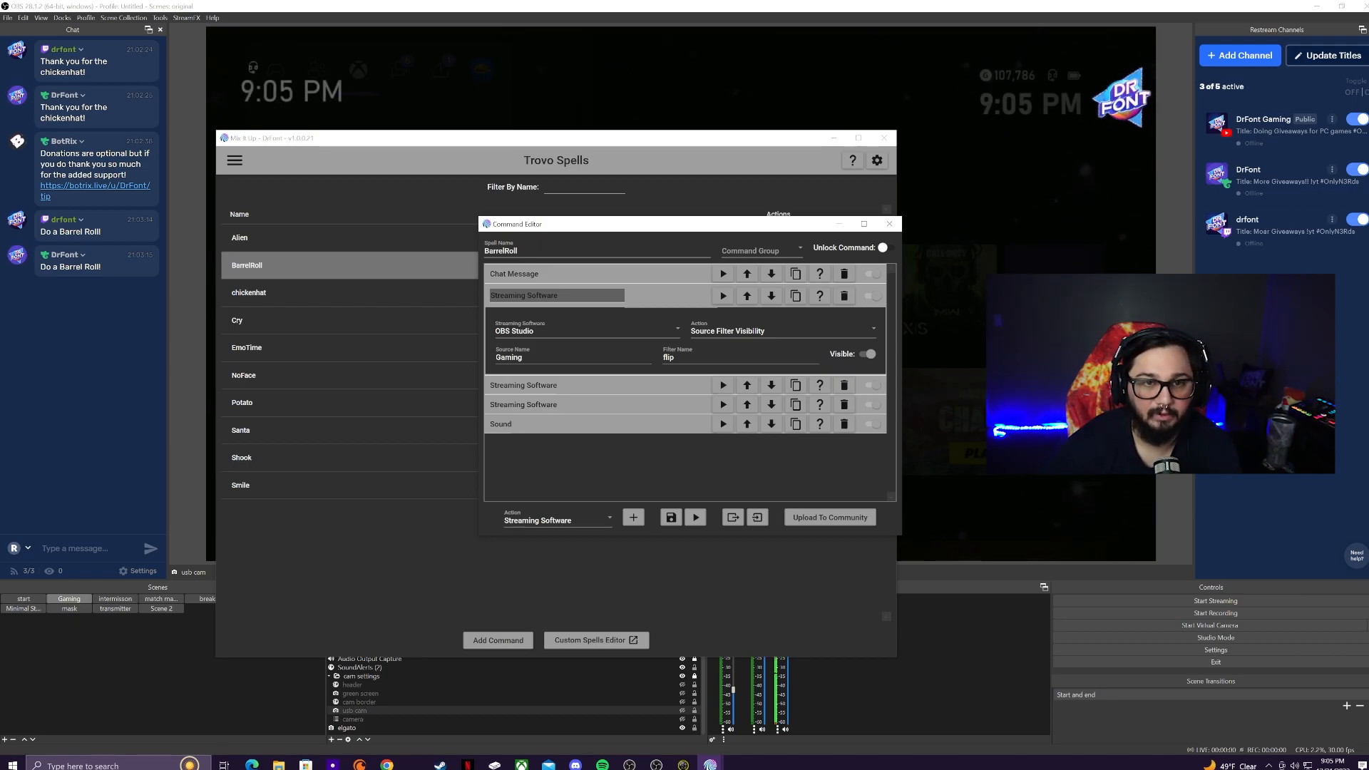
Step: Test the Gaming flip-filter action and review the intermisson flip-filter action's settings
{"action": "left_click", "coordinate": [723, 296]}
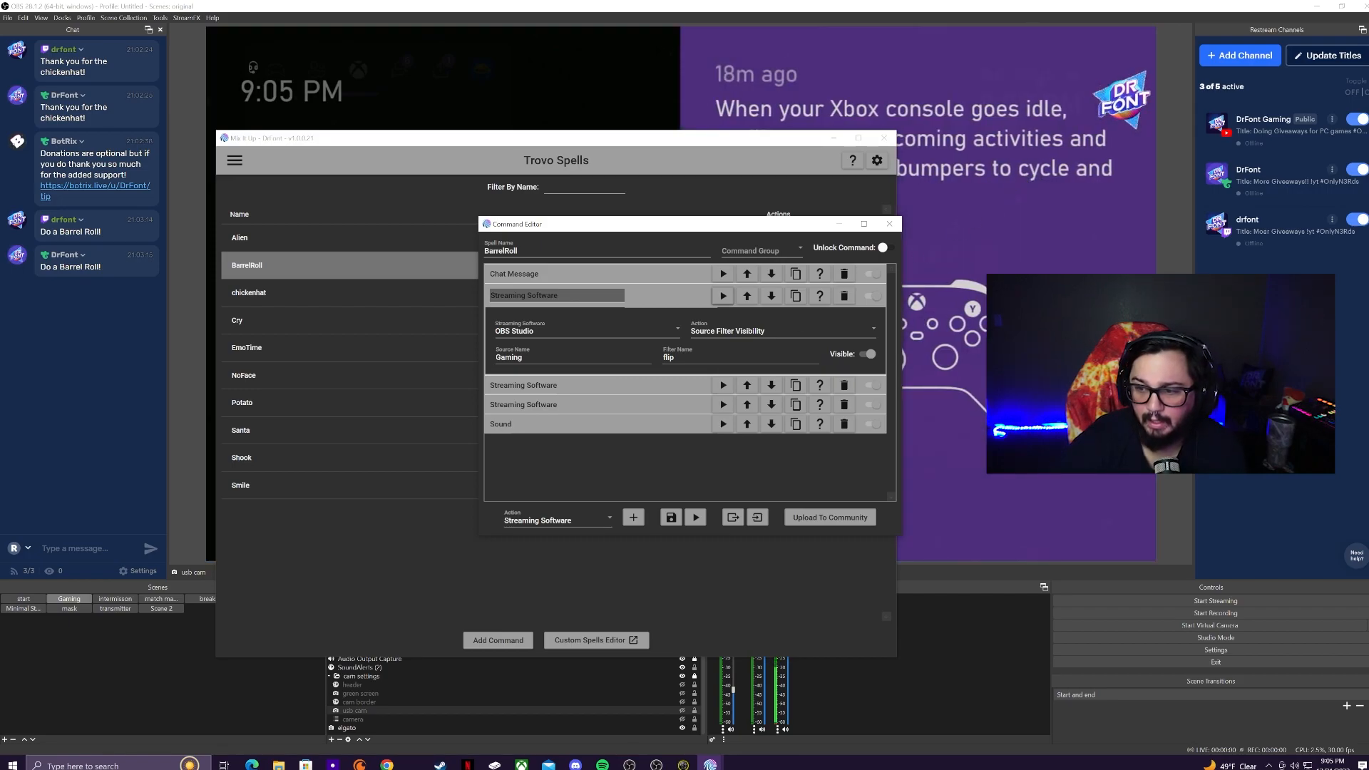
{"action": "left_click", "coordinate": [542, 386]}
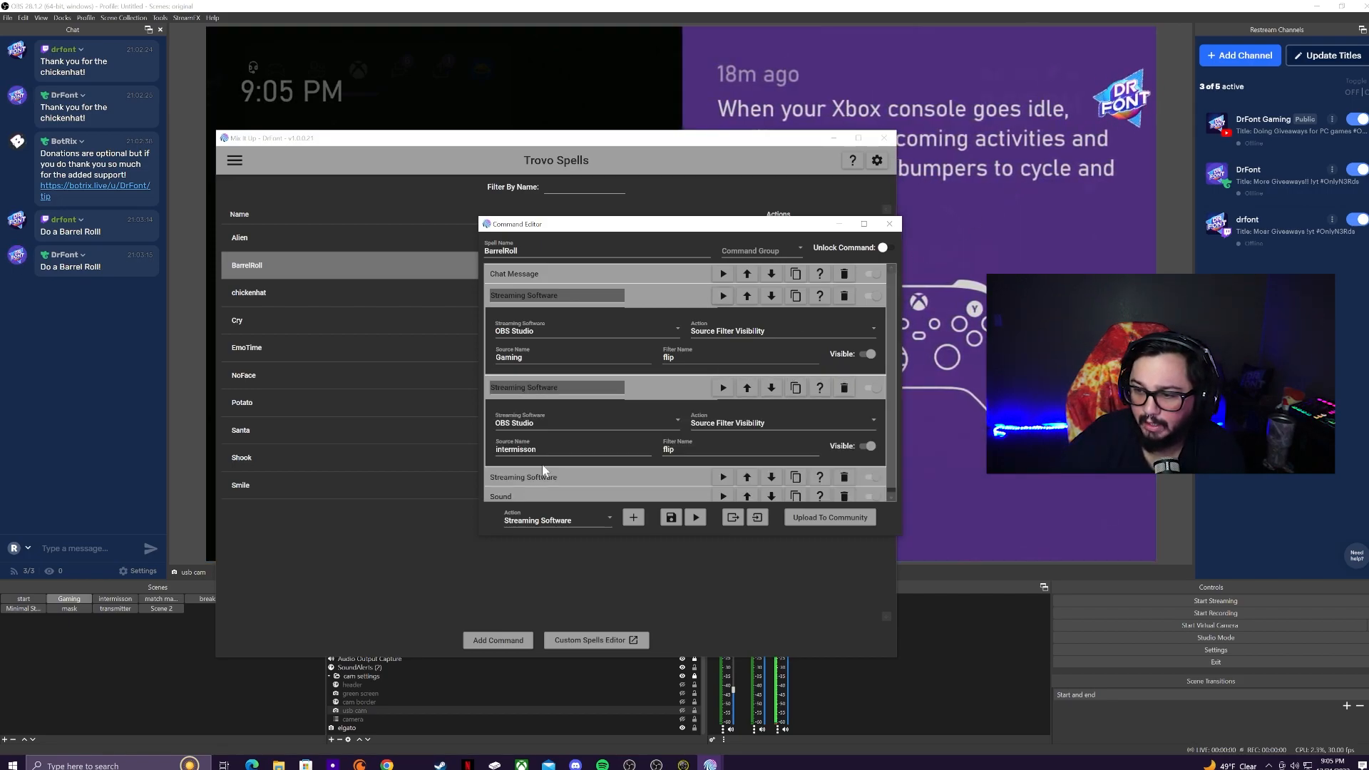
{"action": "scroll", "coordinate": [564, 437], "scroll_direction": "down", "scroll_amount": 2}
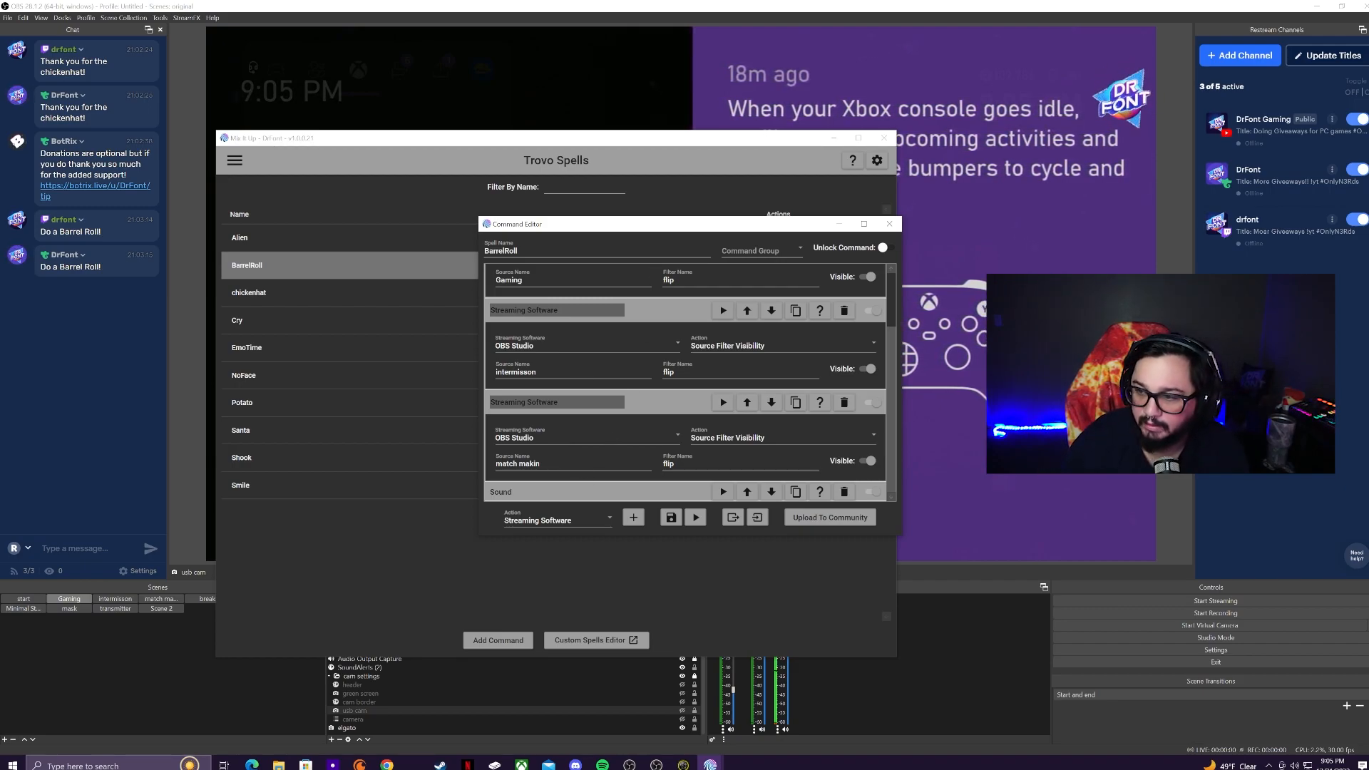
{"action": "scroll", "coordinate": [583, 479], "scroll_direction": "up", "scroll_amount": 1}
Step: Collapse the Gaming, intermisson and match makin actions, test the sound, and save BarrelRoll
{"action": "left_click", "coordinate": [645, 302]}
{"action": "left_click", "coordinate": [644, 315]}
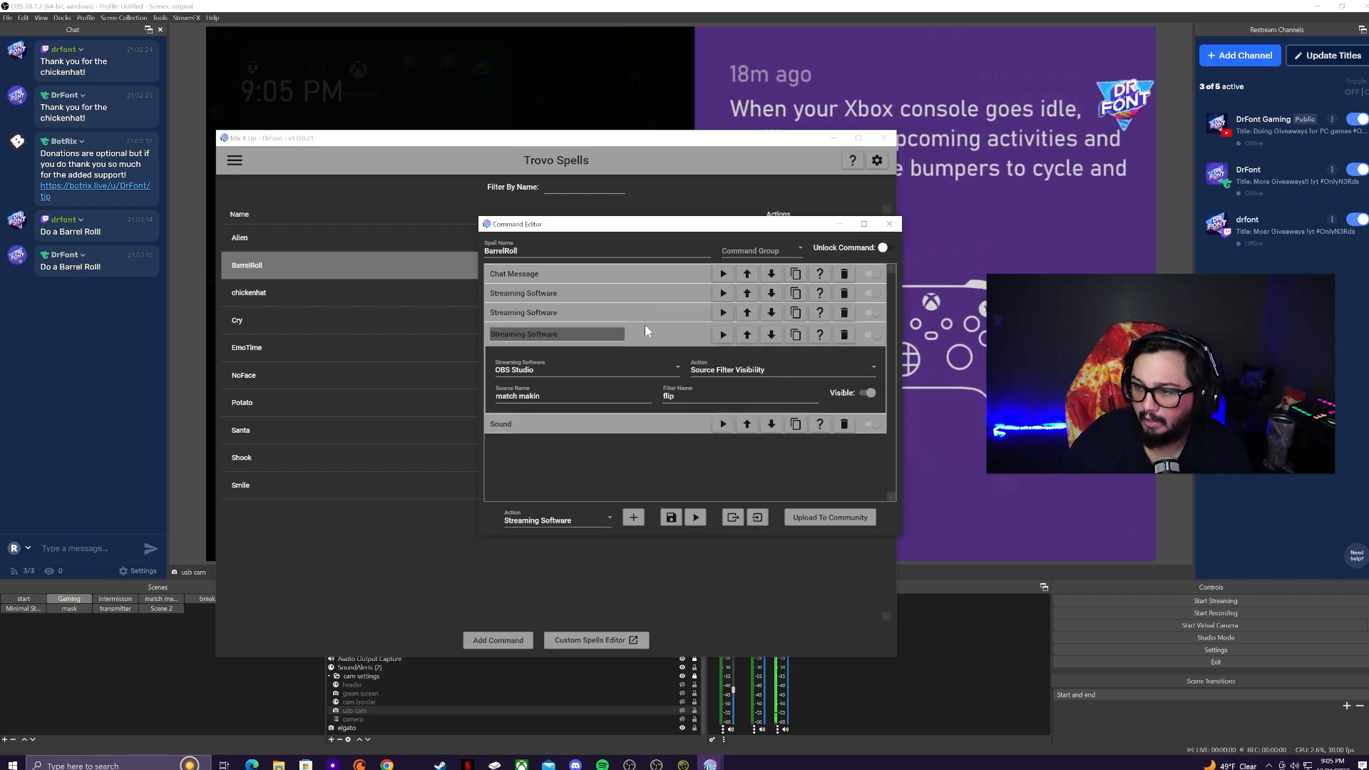
{"action": "left_click", "coordinate": [646, 335]}
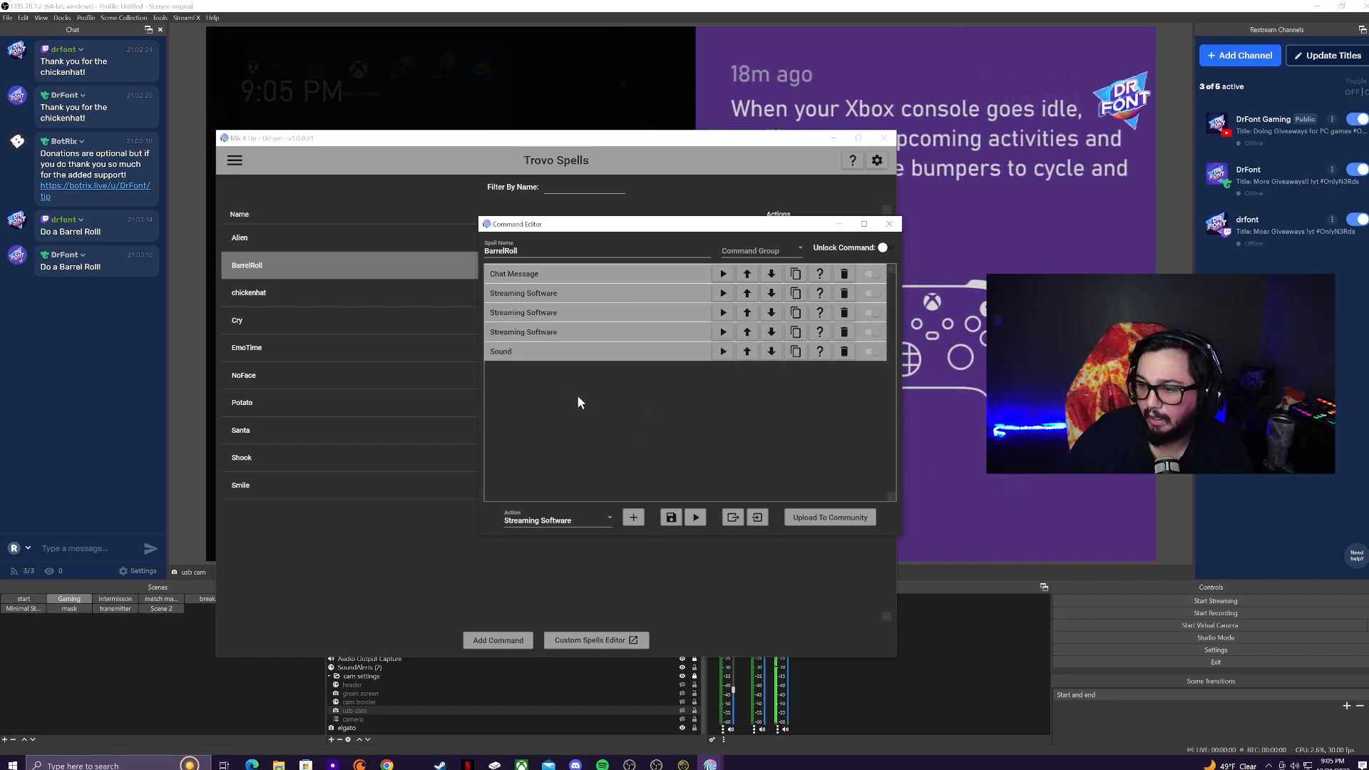
{"action": "left_click", "coordinate": [725, 354]}
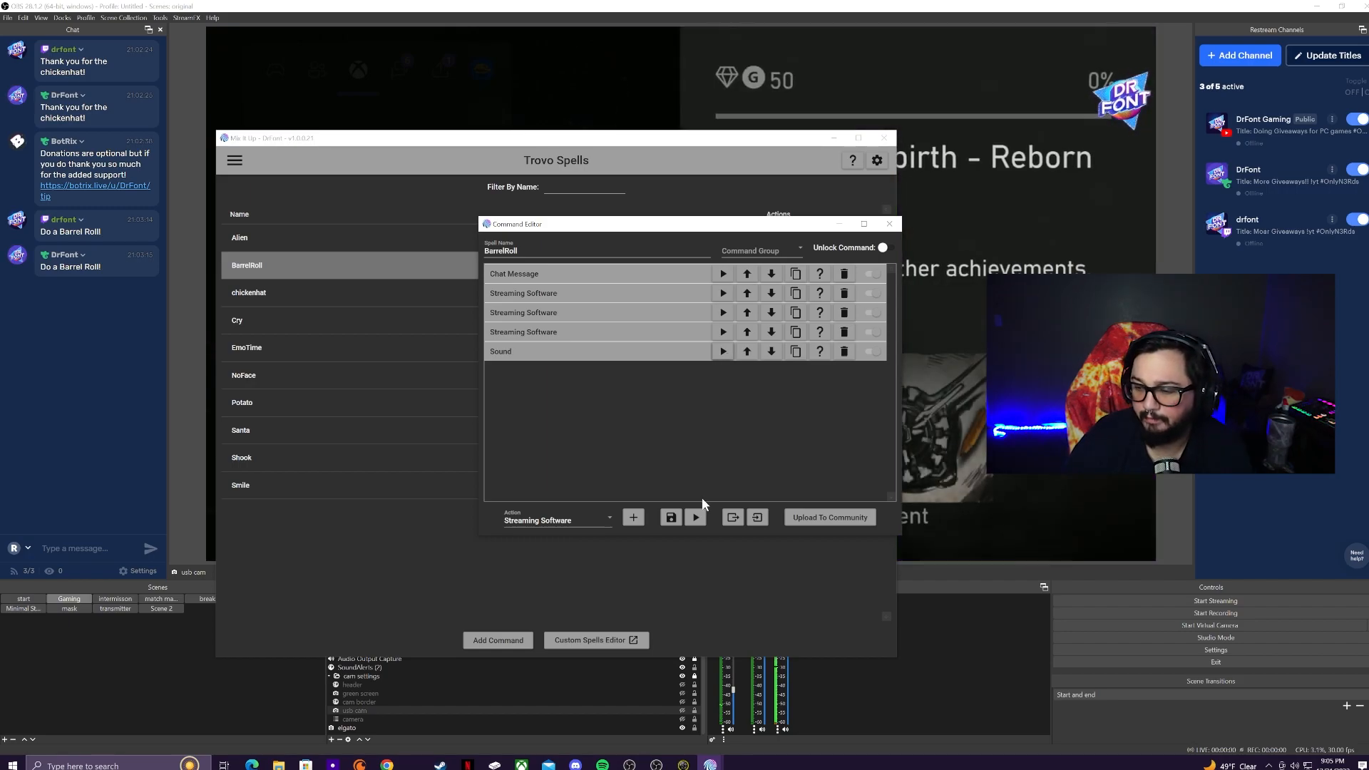
{"action": "left_click", "coordinate": [671, 518]}
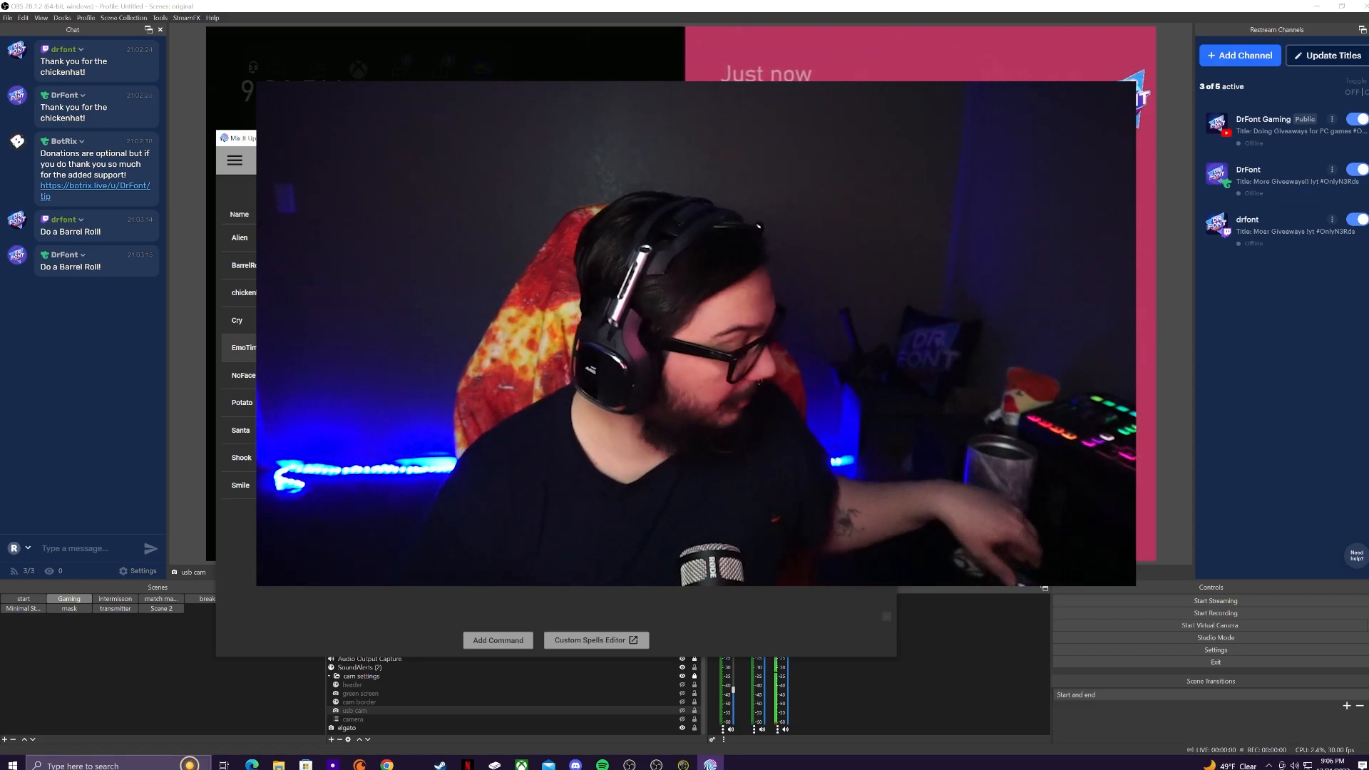
Step: Bring the OBS window forward and minimize it to clear the screen
{"action": "left_click", "coordinate": [1320, 12]}
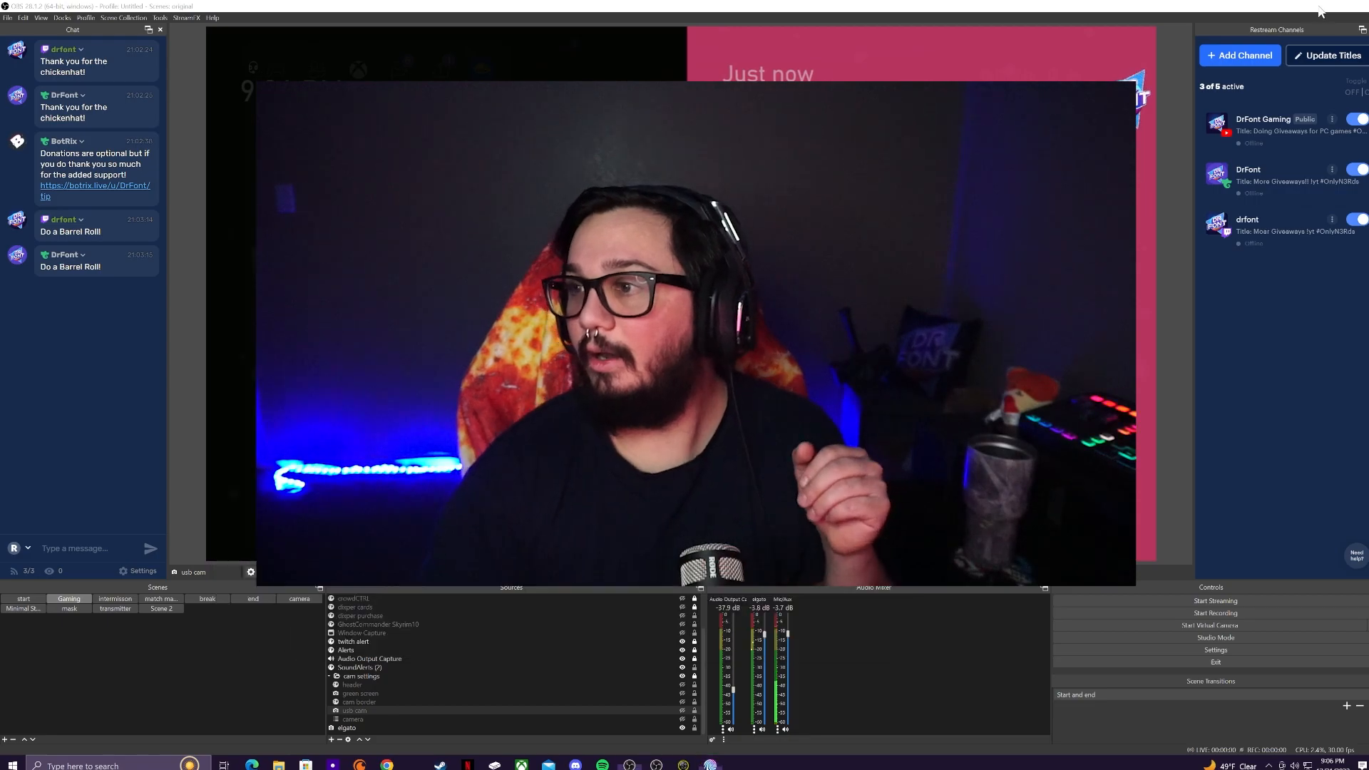
{"action": "left_click", "coordinate": [1320, 12]}
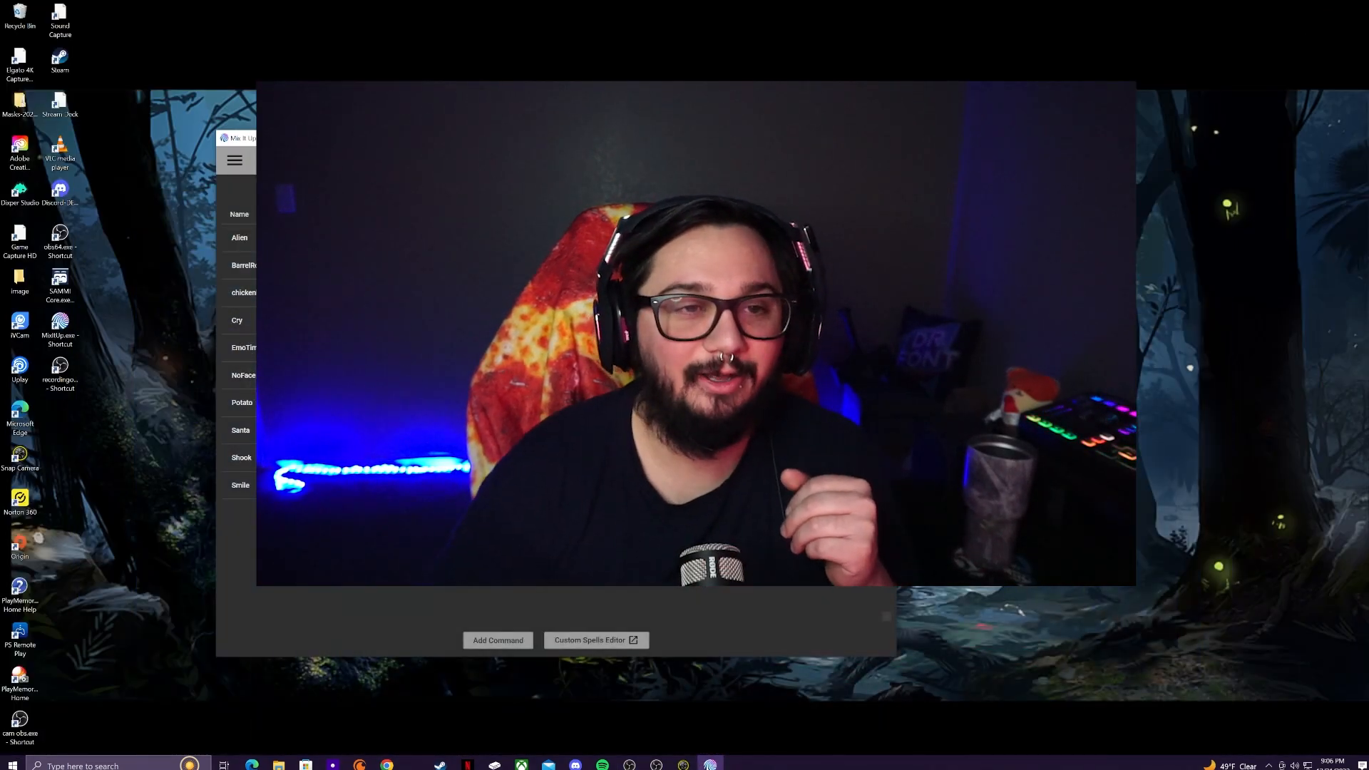